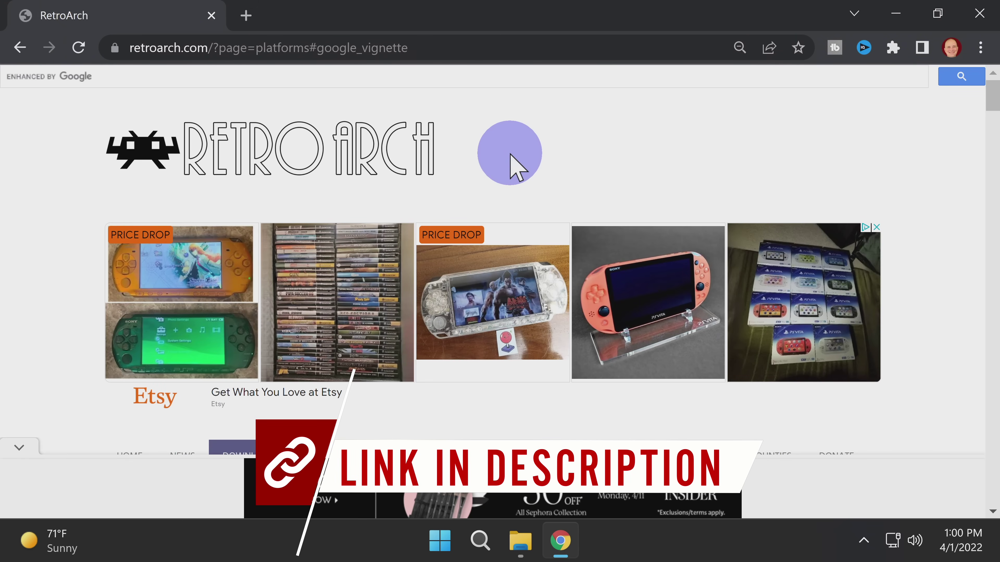
Download the PlayStation Portable build, RetroArch.7z, from the RetroArch website.
scroll(510, 315, down, 15)
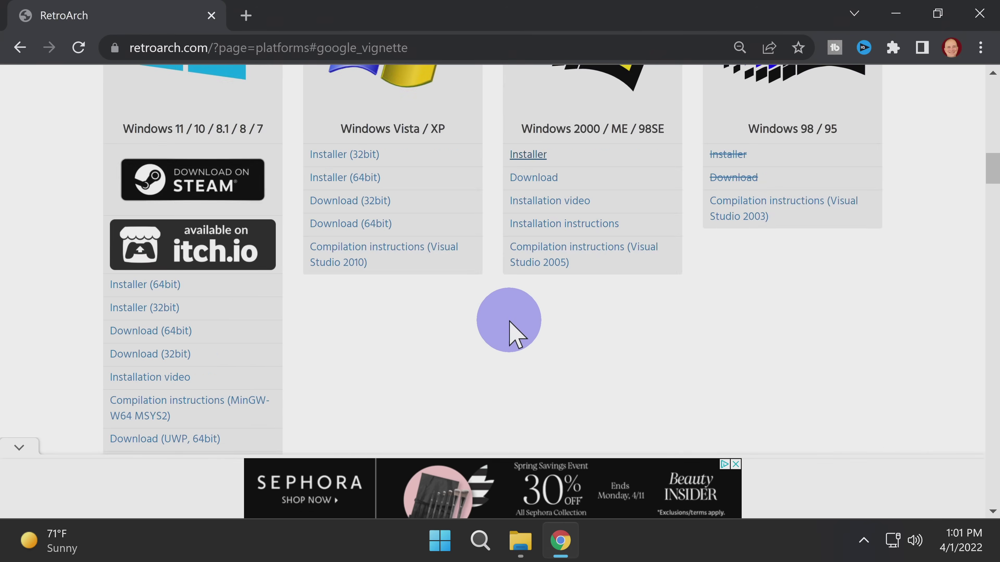
scroll(512, 325, down, 20)
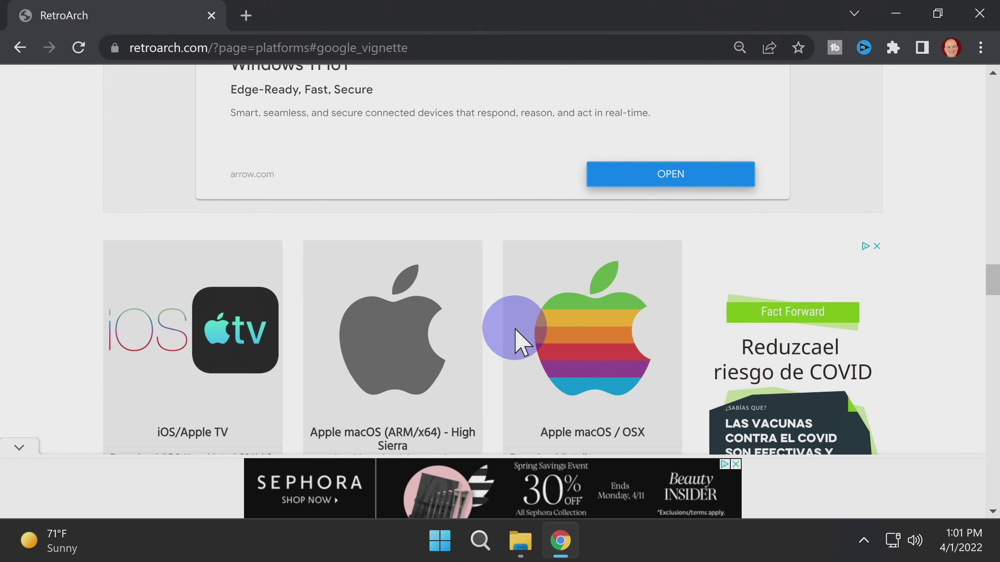
scroll(514, 328, down, 15)
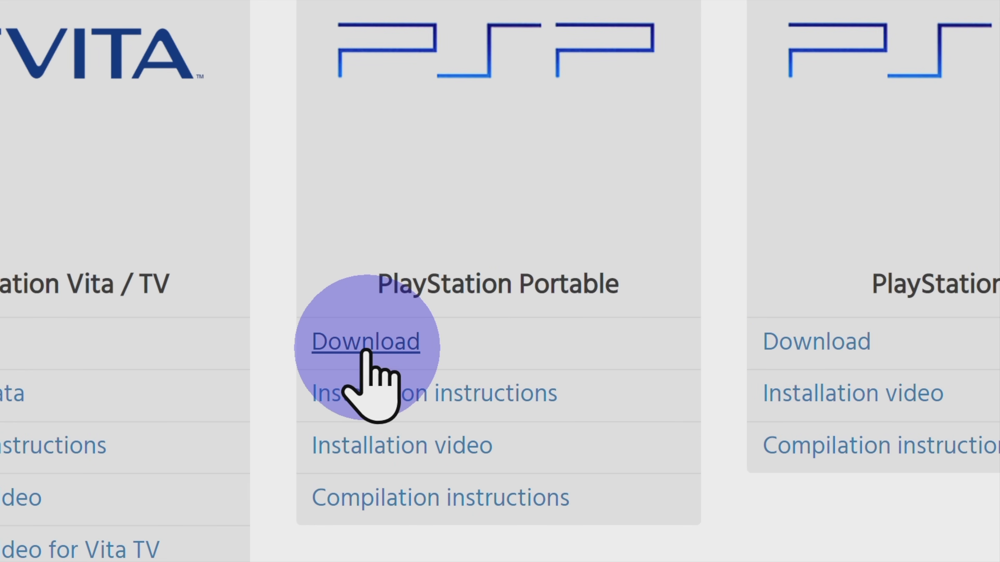
click(368, 340)
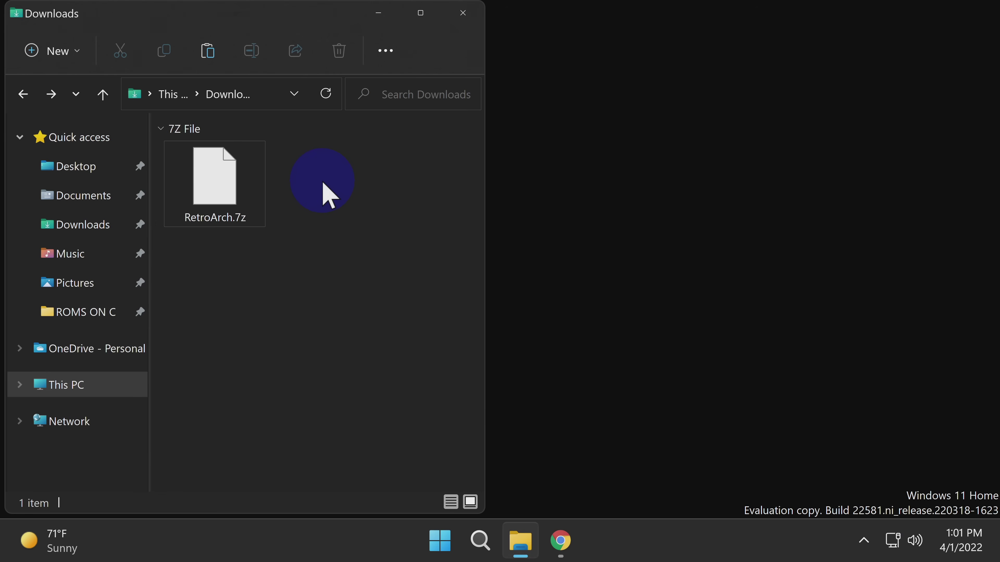
Extract RetroArch.7z with Zipware into its own retroarch folder, then delete the archive.
click(224, 173)
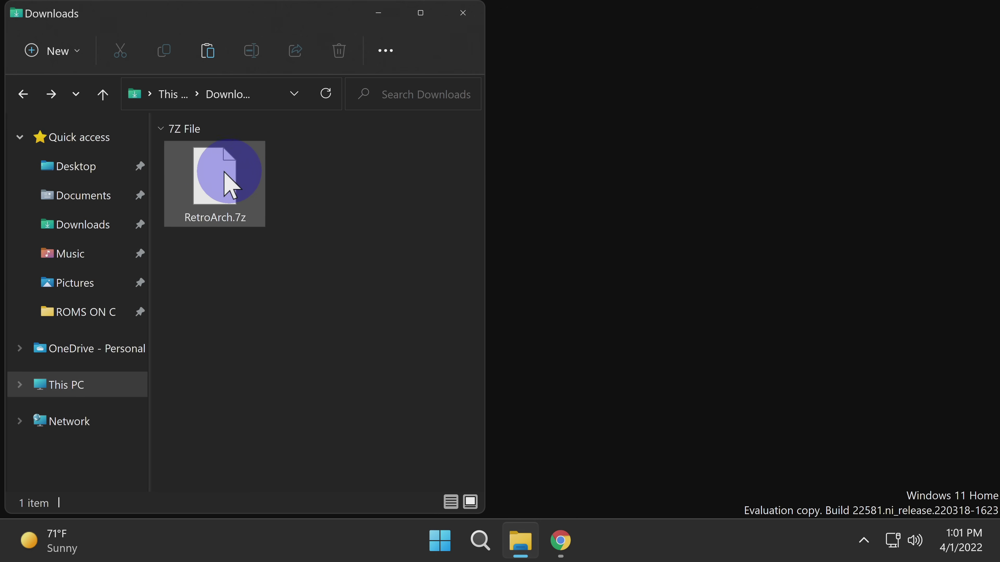
right_click(221, 175)
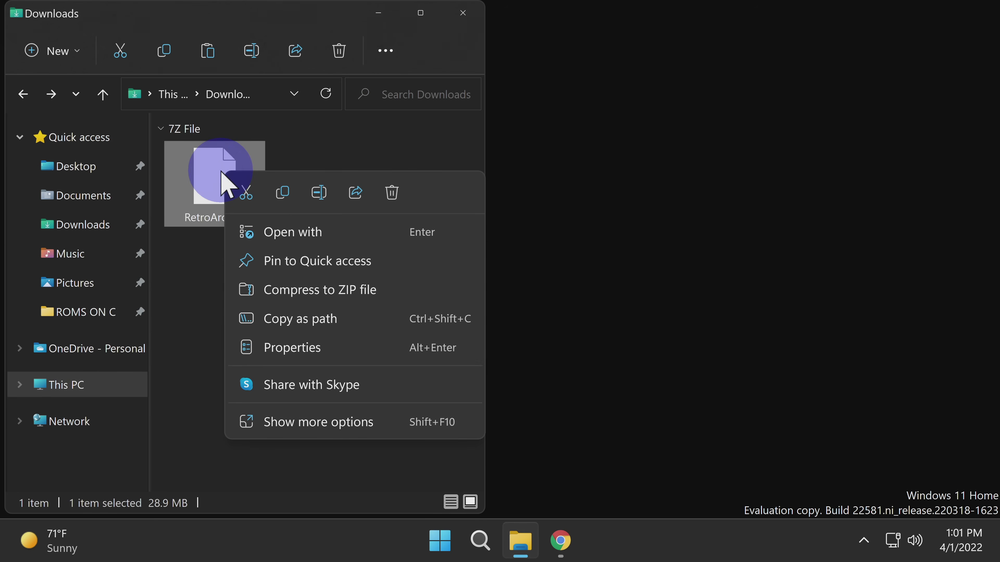
click(301, 429)
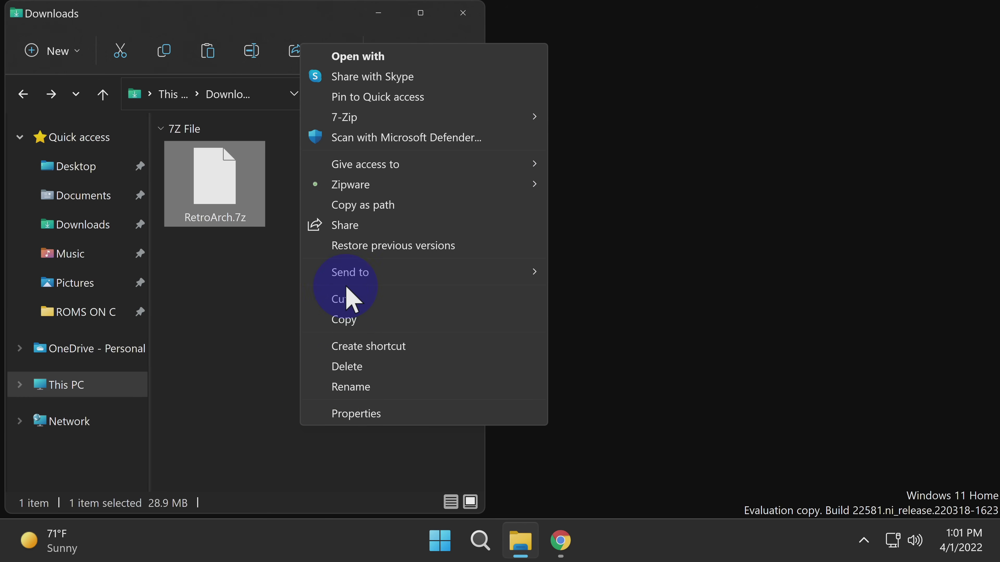
click(352, 186)
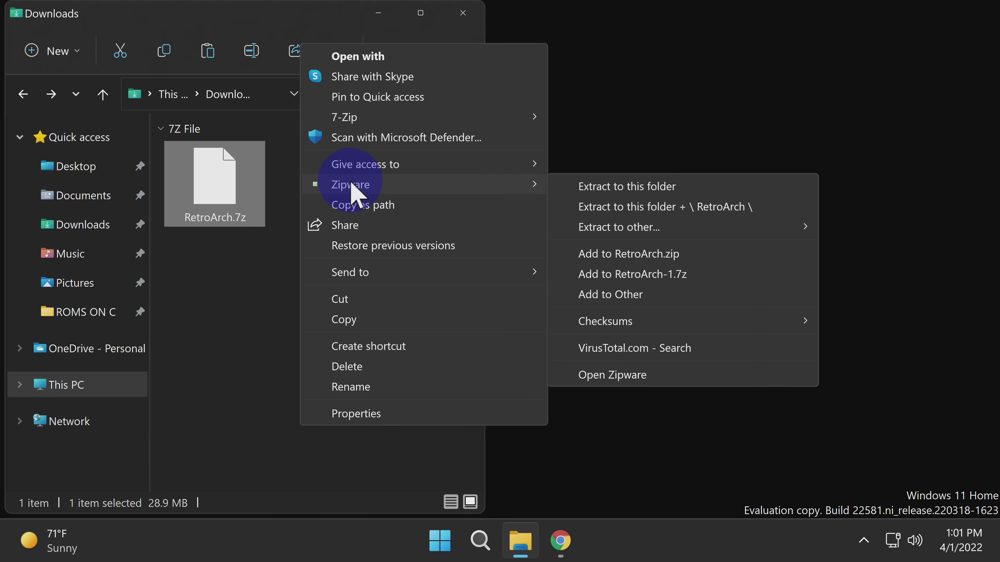
click(607, 190)
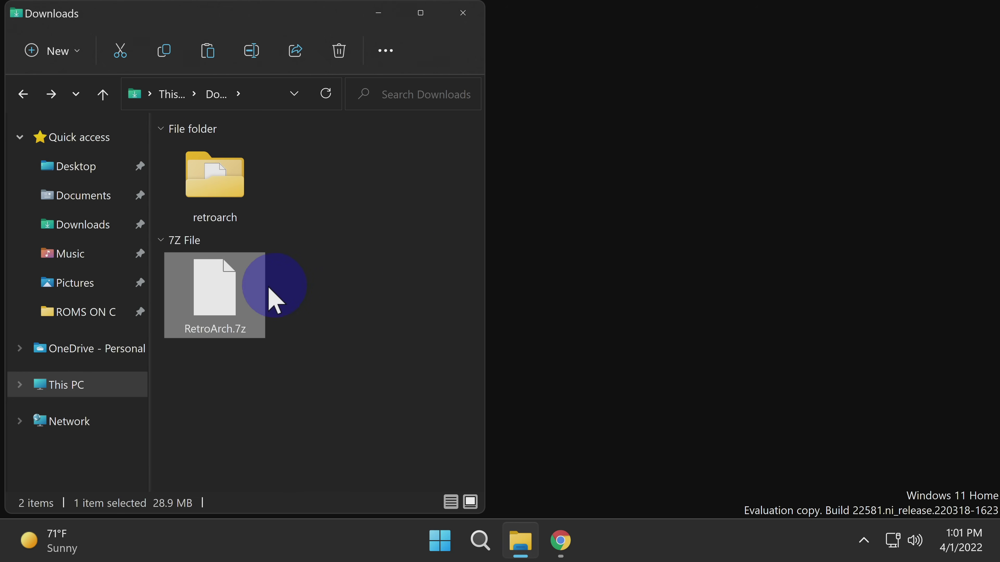
right_click(219, 298)
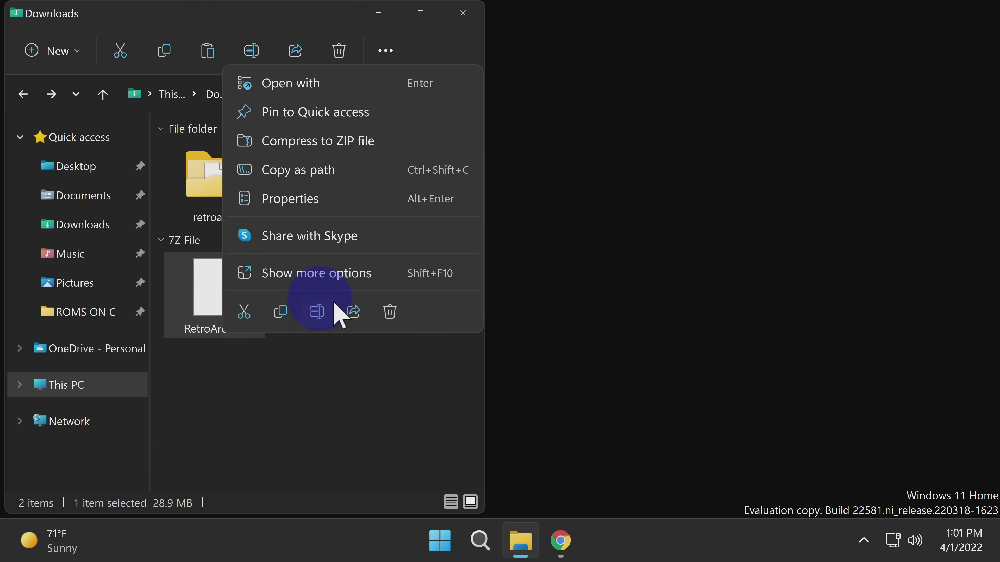
click(390, 311)
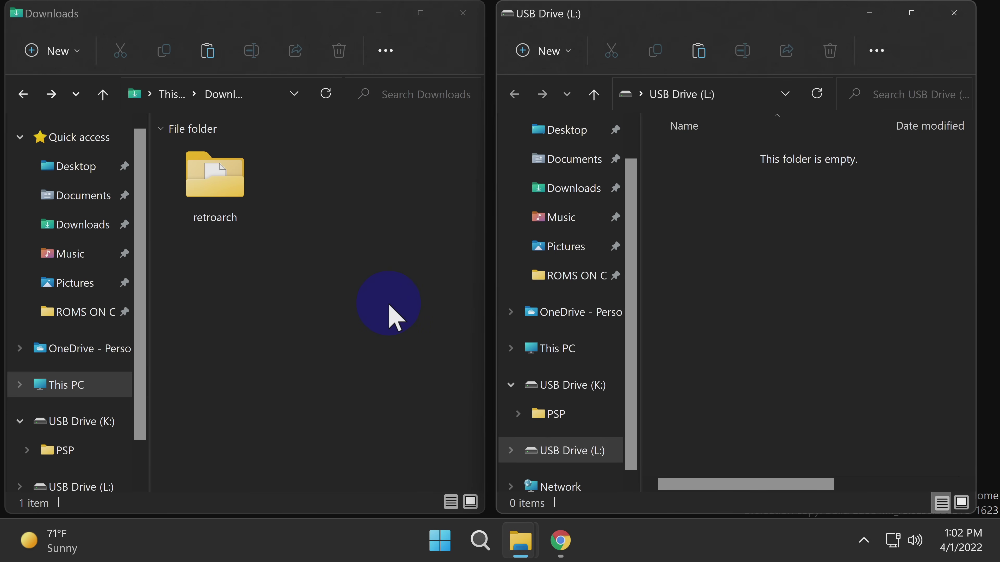
Close the L: window, open K:\PSP\GAME, and copy the retroarch folder into it.
click(945, 14)
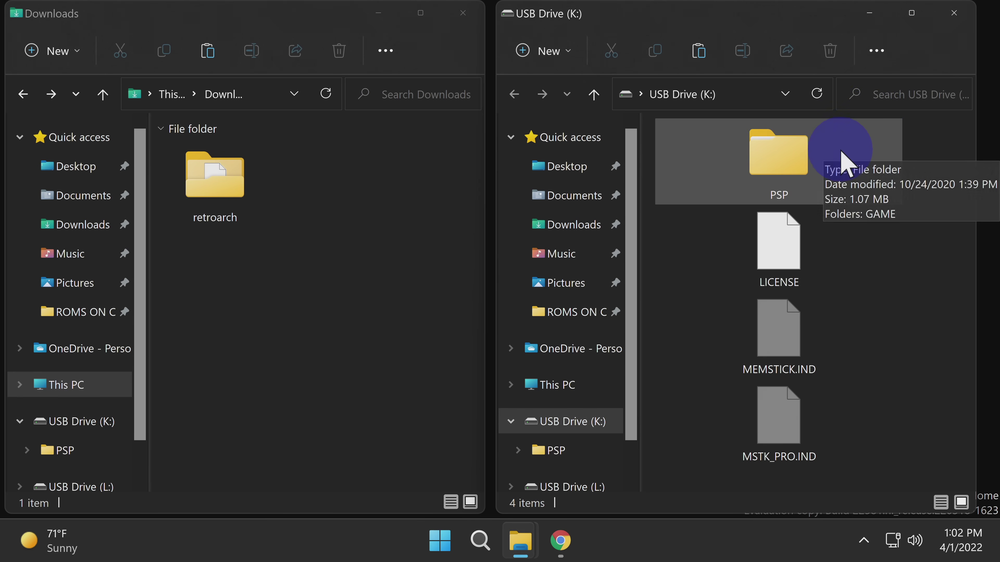
double_click(791, 154)
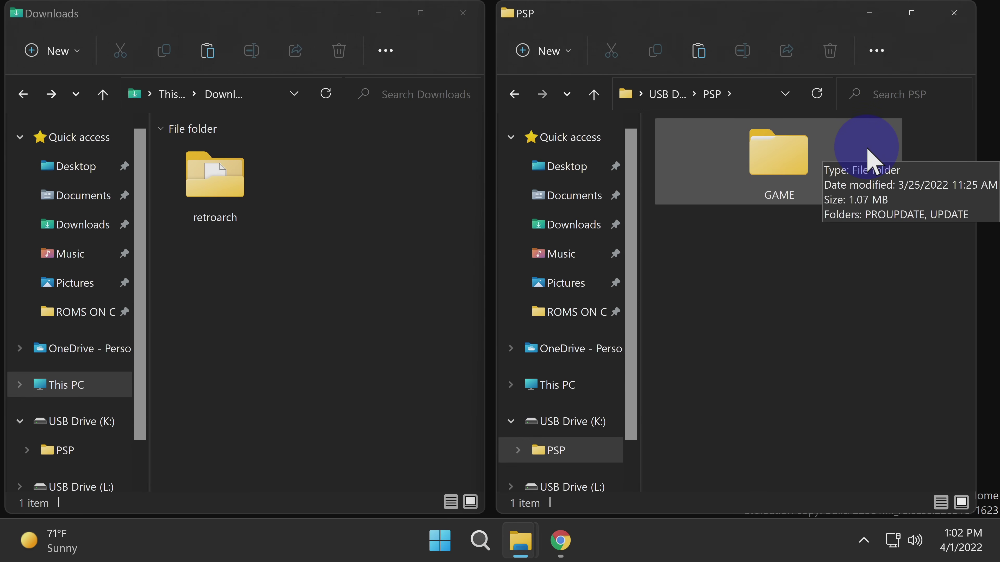
double_click(780, 152)
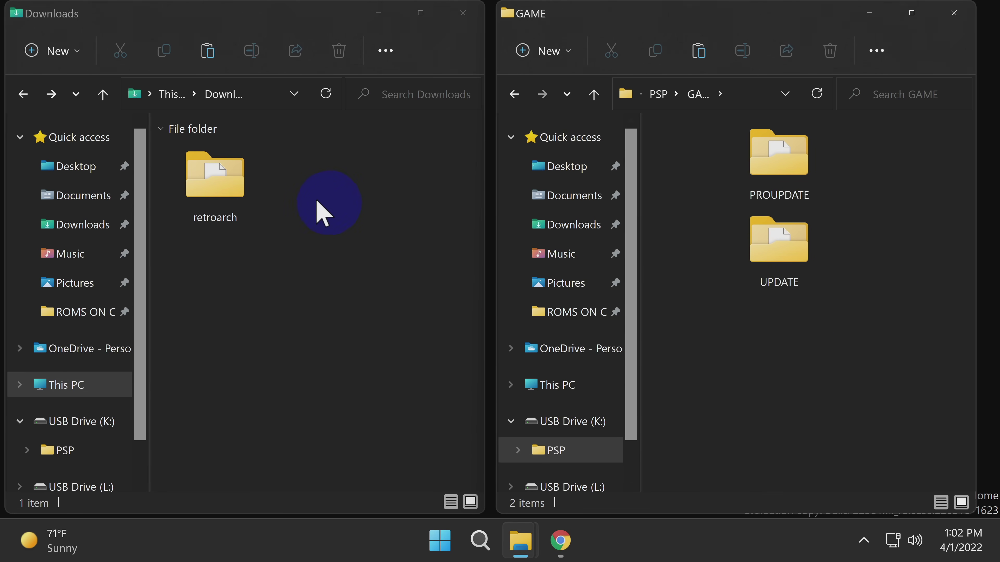
click(228, 167)
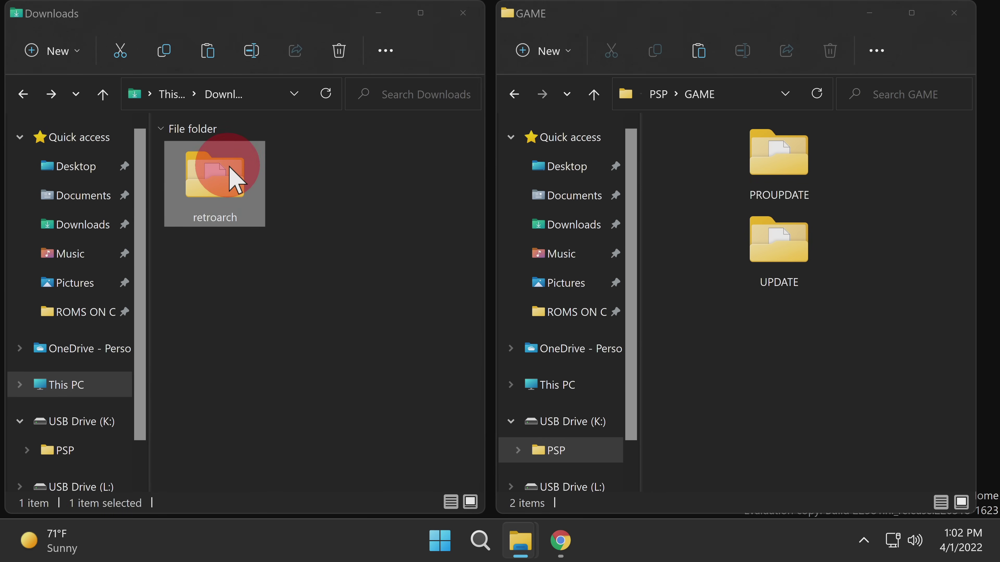
mouse_move(230, 167)
mouse_down()
mouse_move(406, 280)
mouse_move(694, 339)
mouse_move(723, 326)
mouse_up()
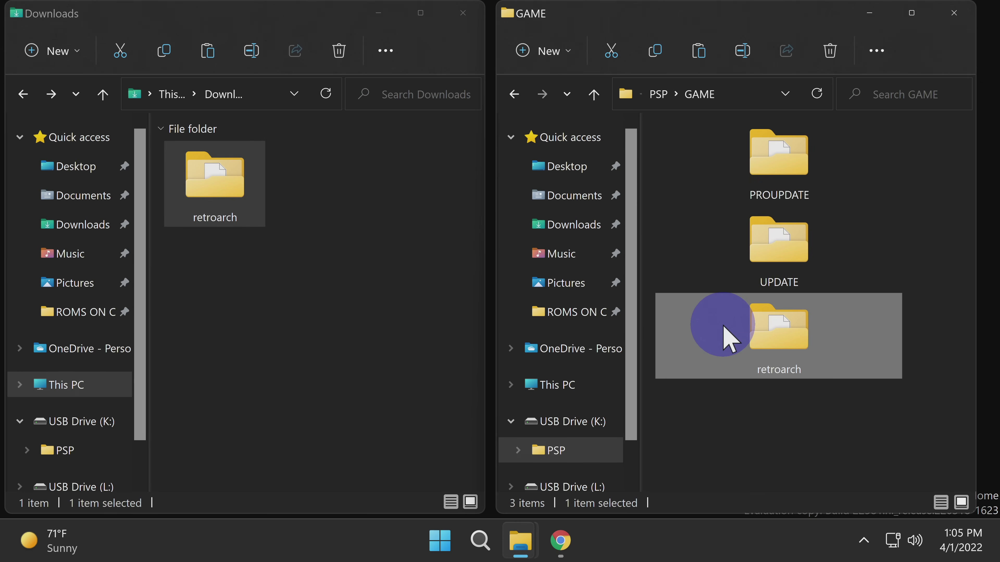
Close the GAME window and start RetroArch from the PSP's Game > Memory Stick menu.
key(alt+F4)
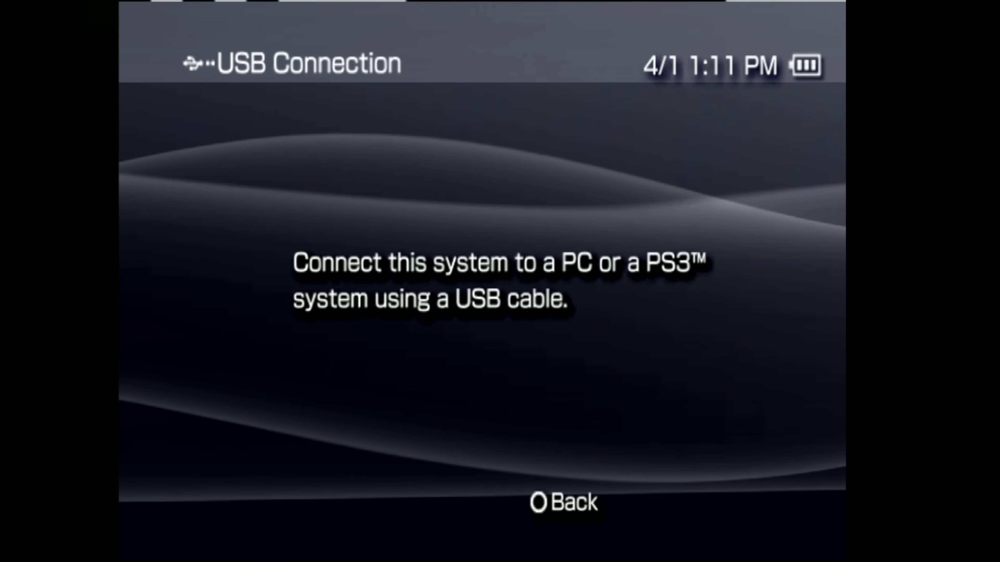
key(Right)
key(Right)
key(Right)
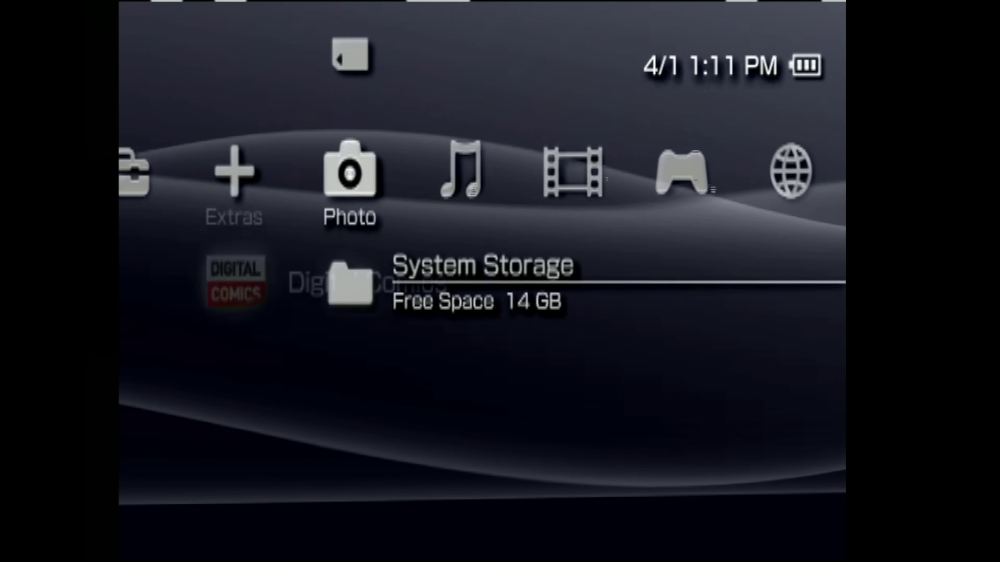
key(Right)
key(Right)
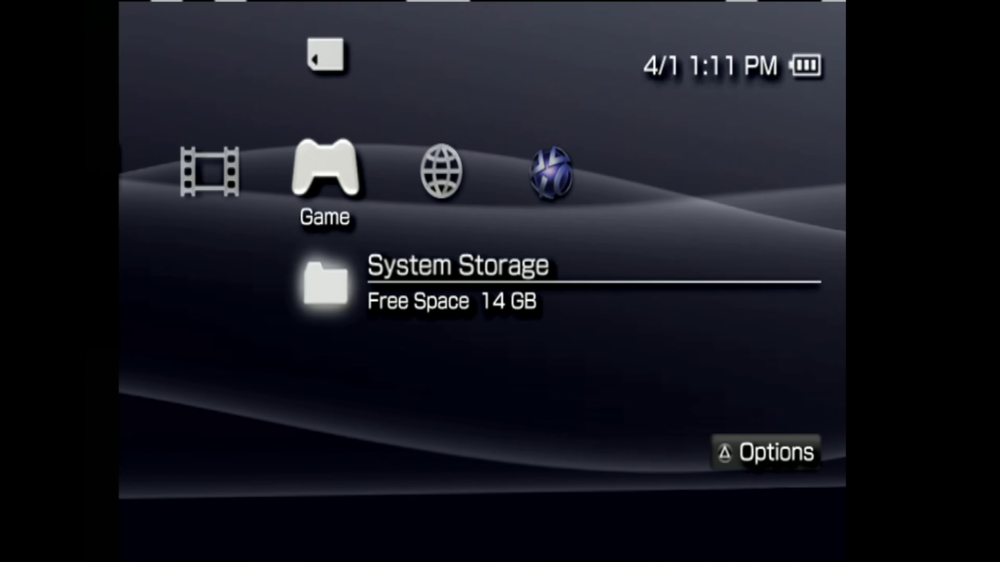
key(Up)
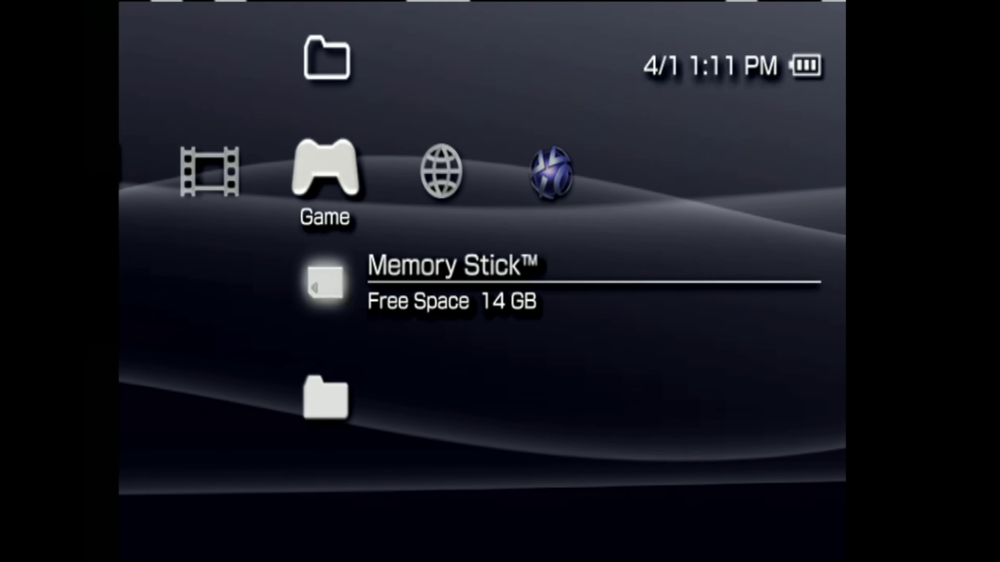
key(Return)
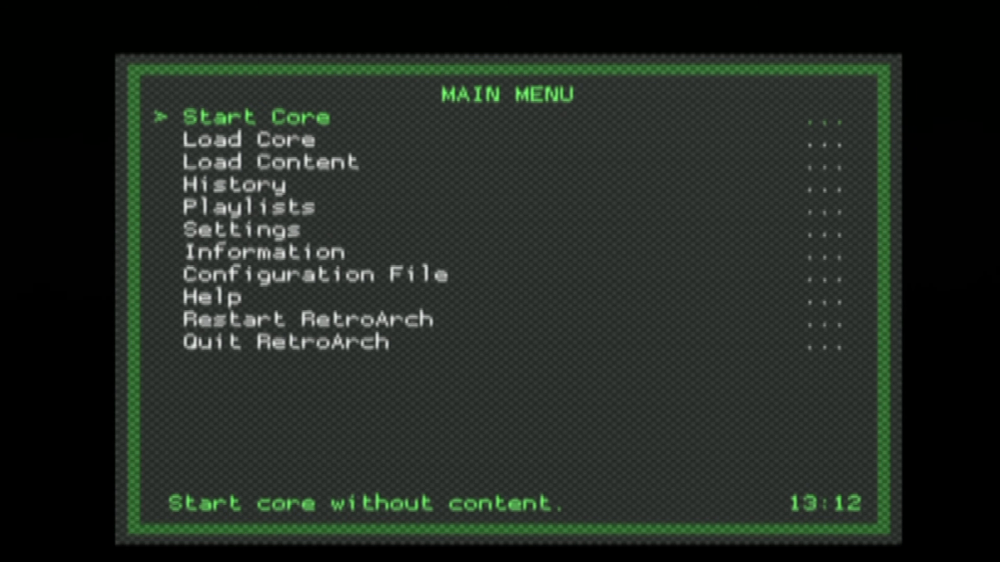
Quit RetroArch back to the PSP's Memory Stick games.
key(Up)
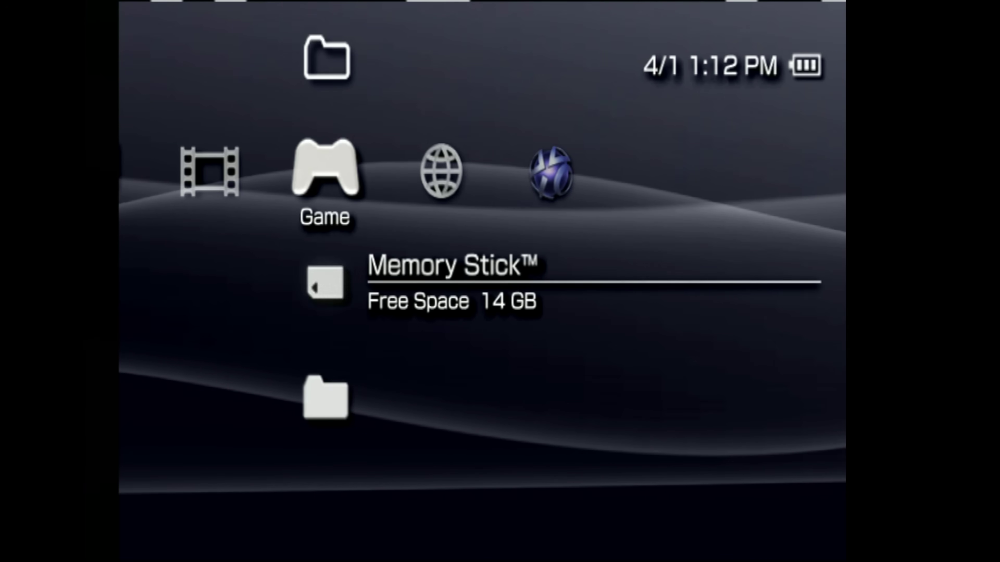
Turn on USB Connection from the PSP's Settings category.
key(Left)
key(Left)
key(Left)
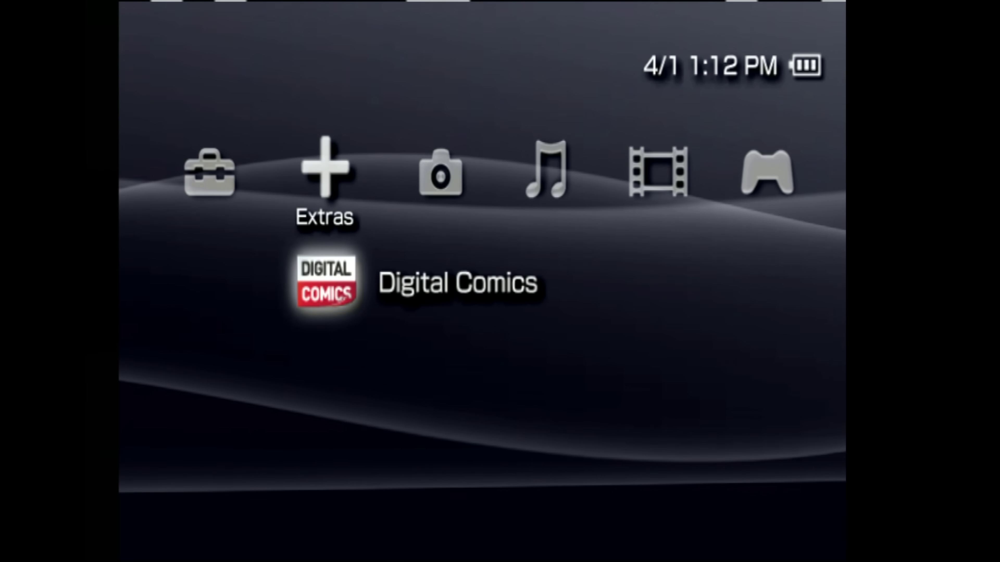
key(Left)
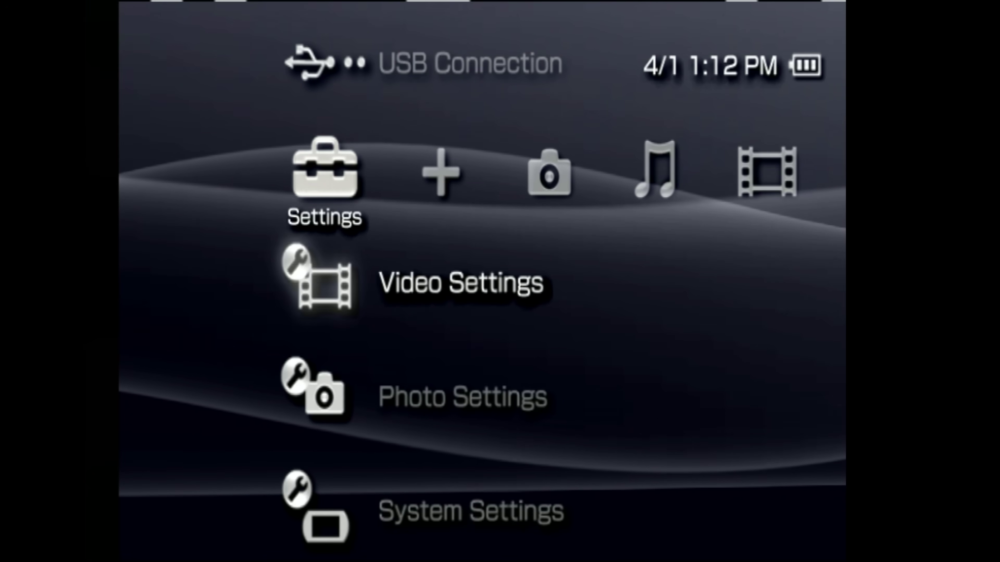
key(Up)
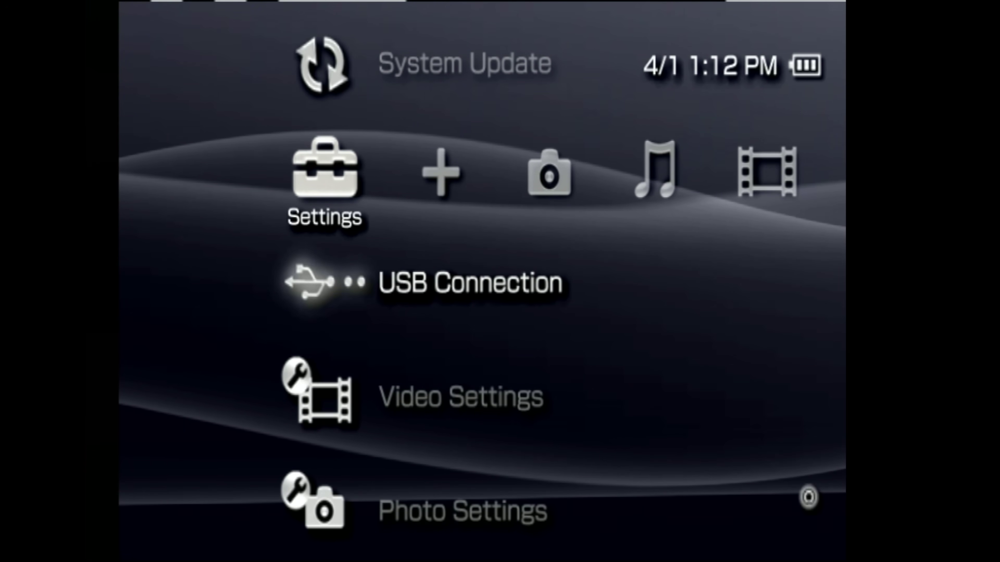
key(Return)
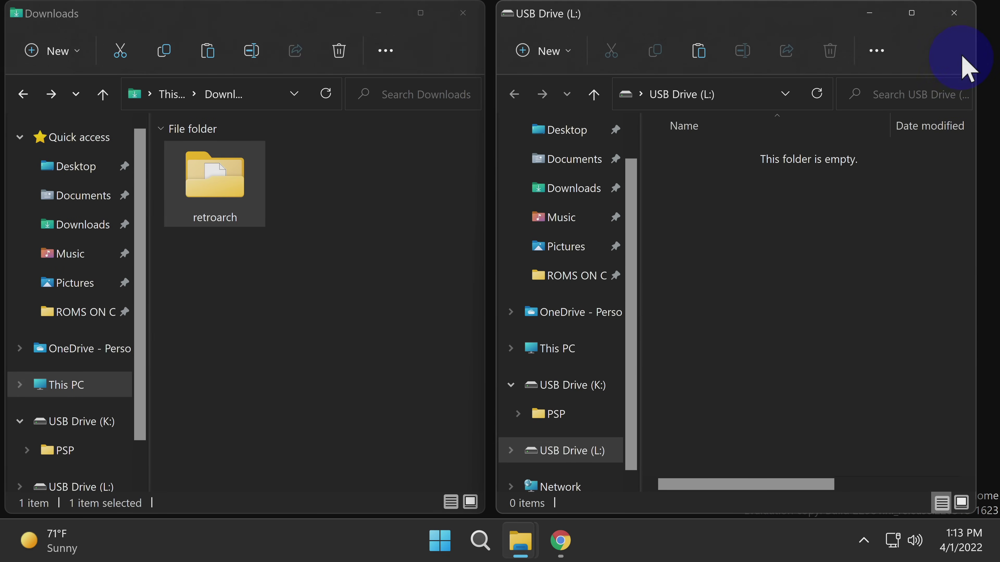
Close the empty L: window and open K:\PSP\RETROARCH\DOWNLOADS on the PSP drive.
click(960, 24)
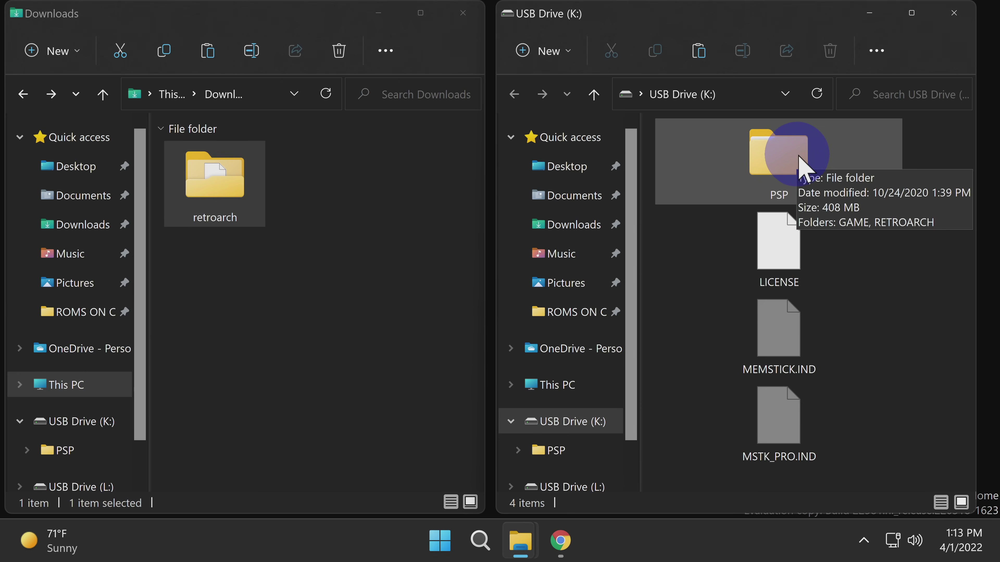
double_click(791, 153)
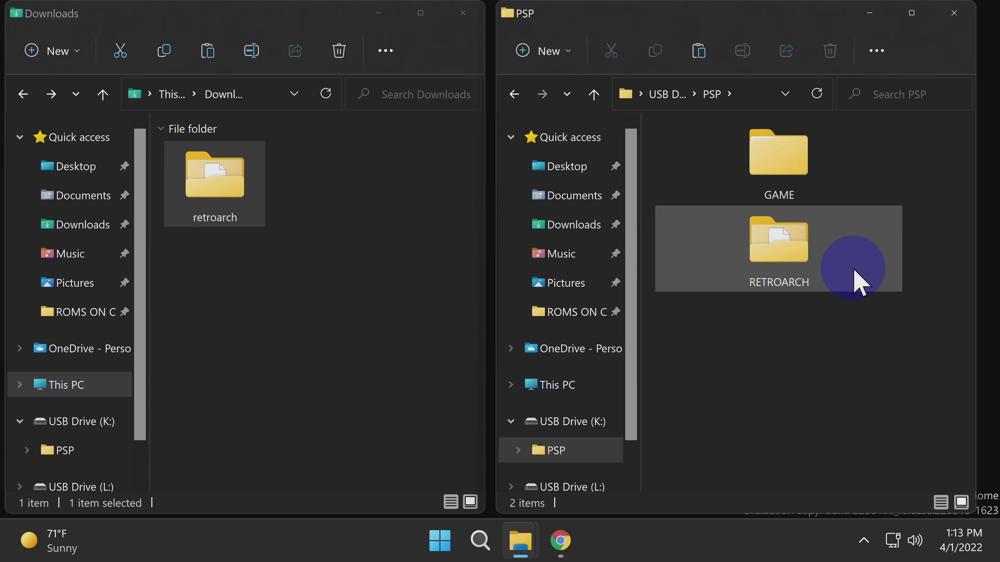
click(855, 269)
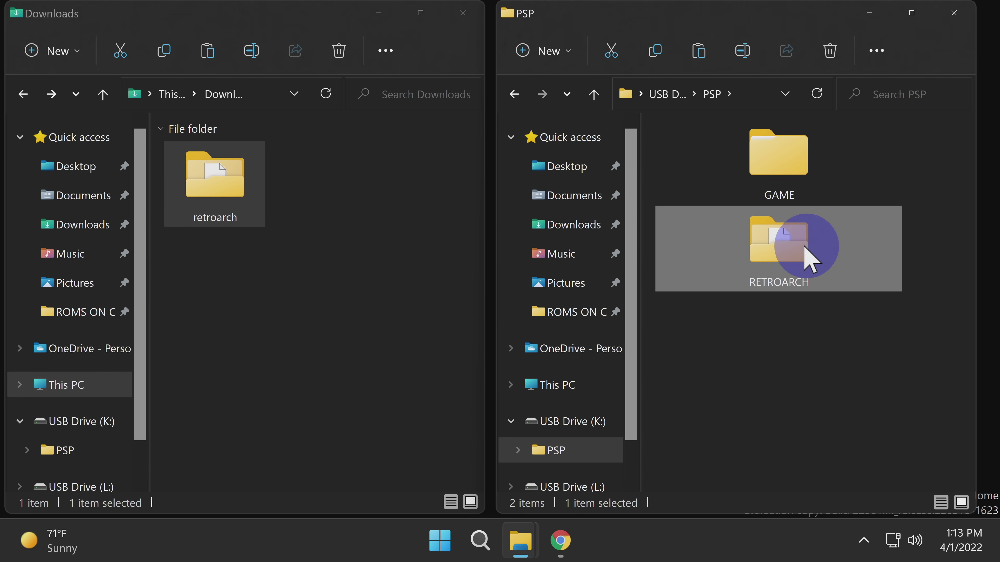
double_click(788, 247)
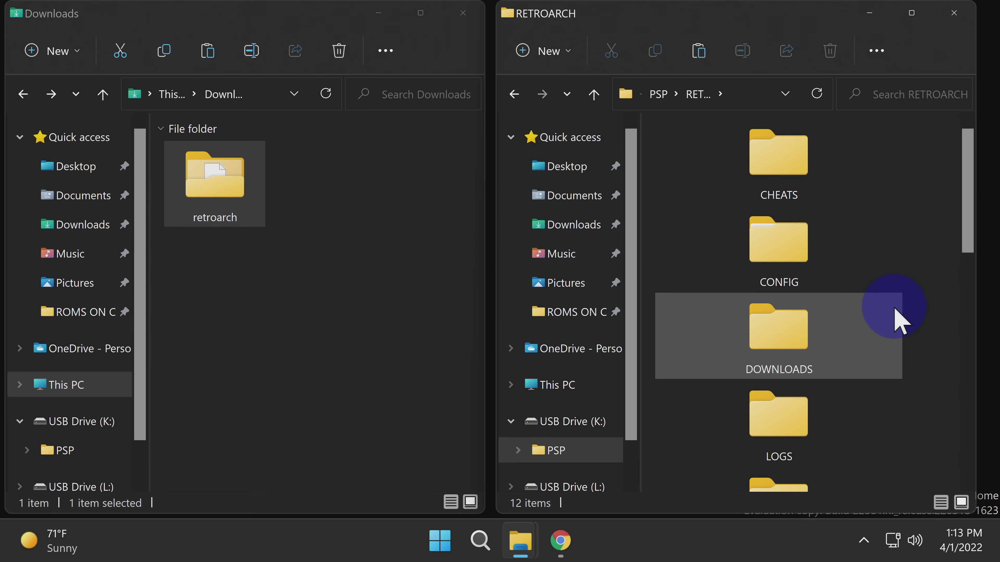
double_click(780, 328)
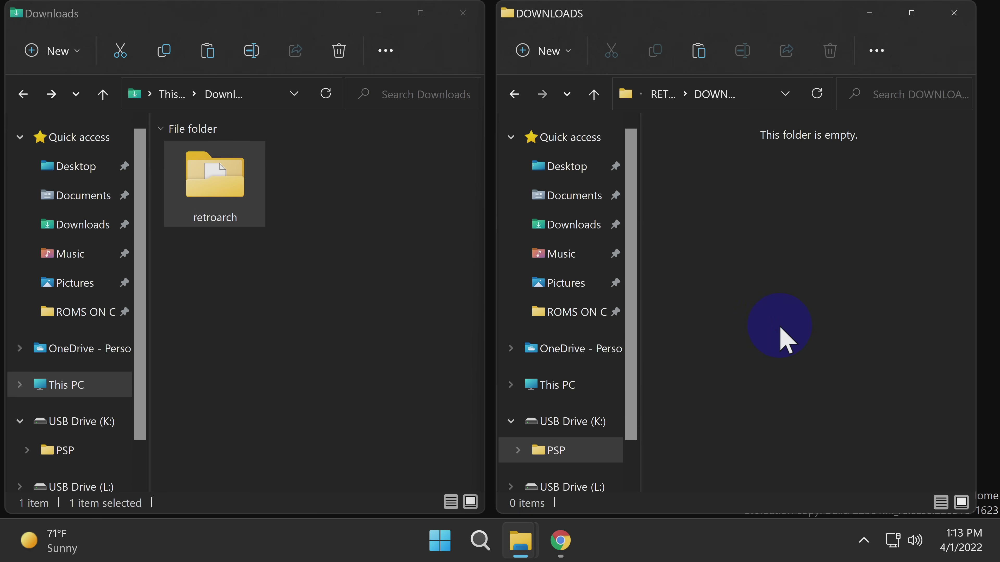
Copy the INTELLIVISION folder from ROMS ON C into DOWNLOADS.
click(82, 314)
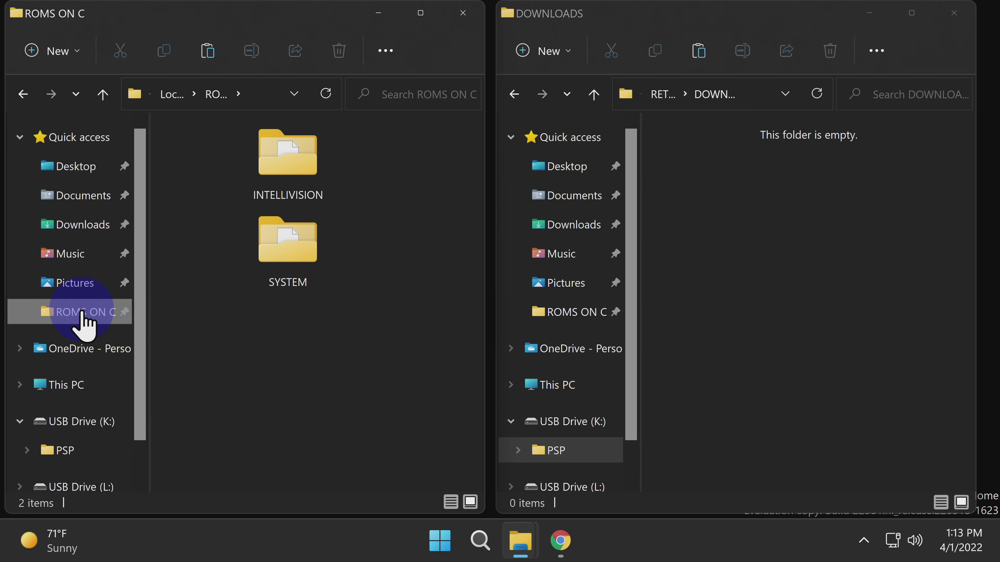
click(257, 195)
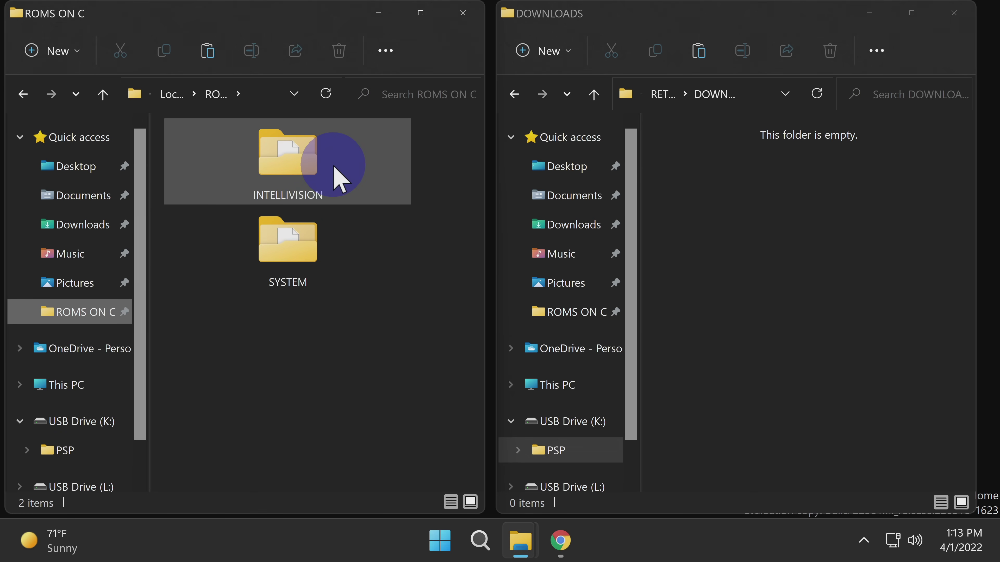
click(352, 179)
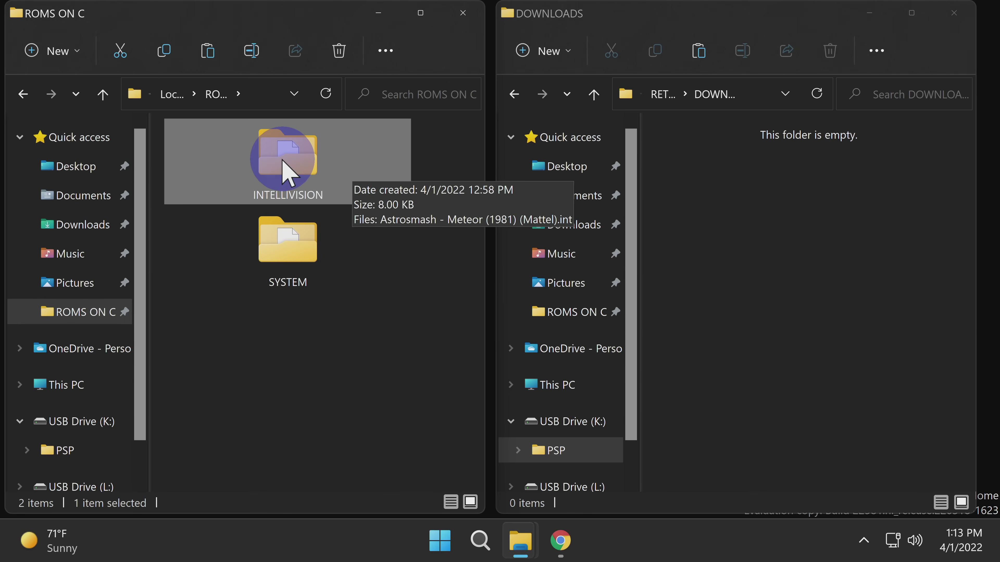
mouse_move(282, 161)
mouse_down()
mouse_move(404, 203)
mouse_move(763, 242)
mouse_move(771, 209)
mouse_up()
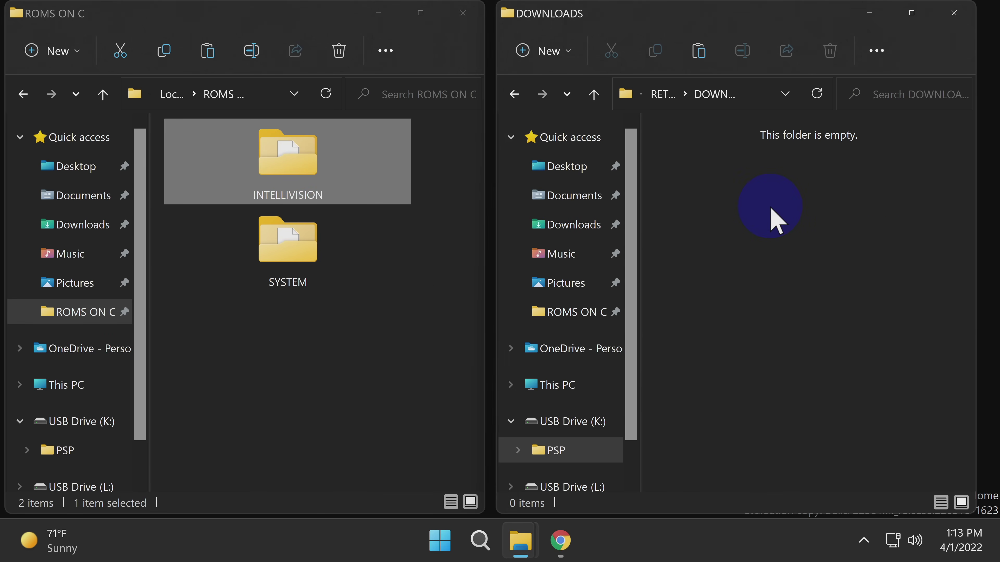
click(770, 210)
key(ctrl+v)
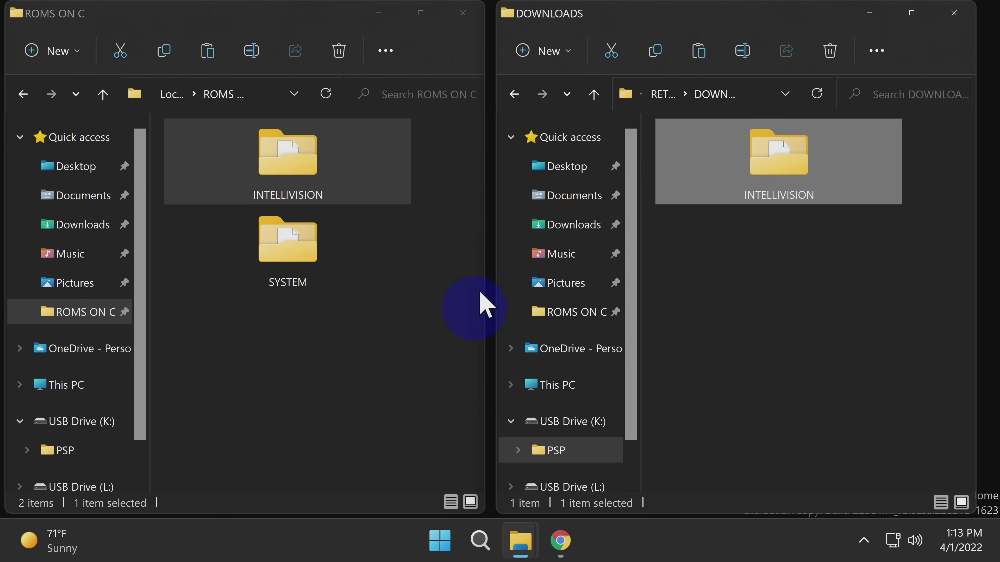
Go back to RETROARCH on the PSP drive and open its empty SYSTEM folder.
click(514, 94)
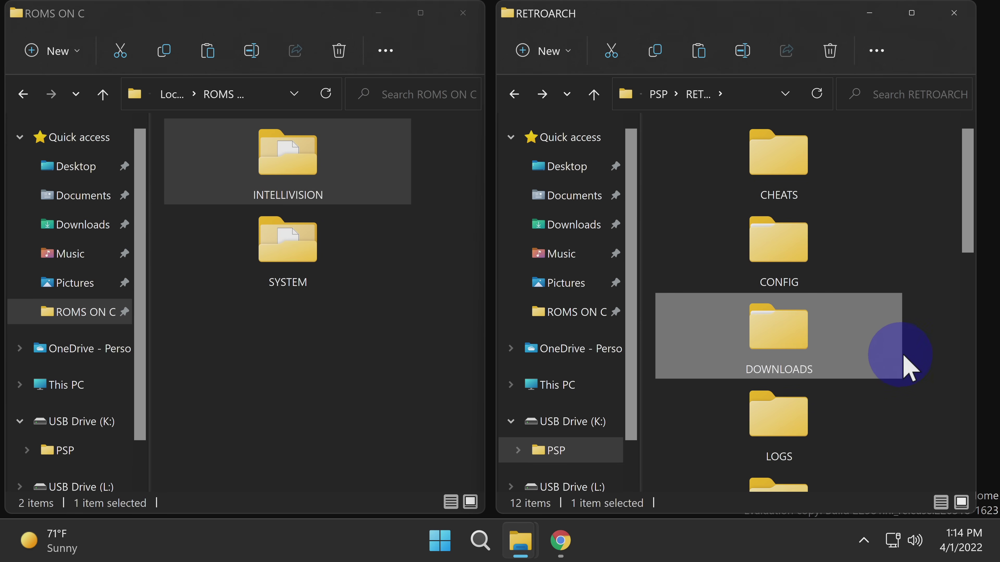
scroll(912, 364, down, 5)
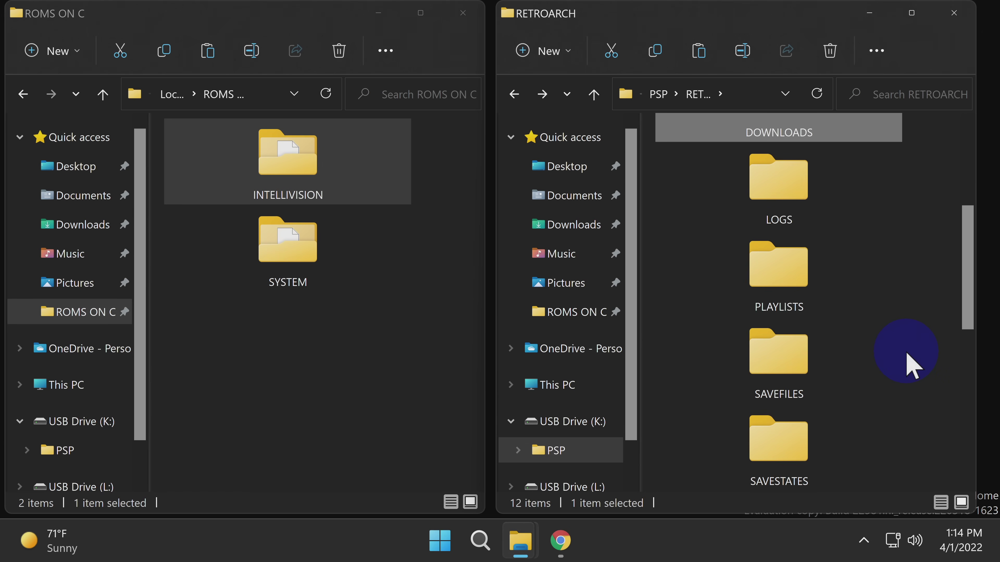
scroll(912, 366, down, 5)
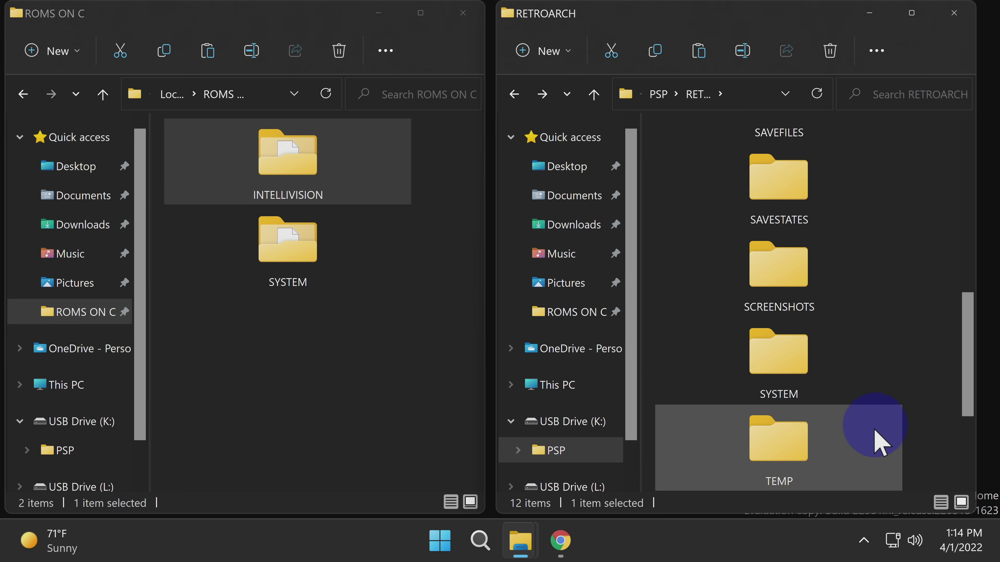
mouse_move(817, 360)
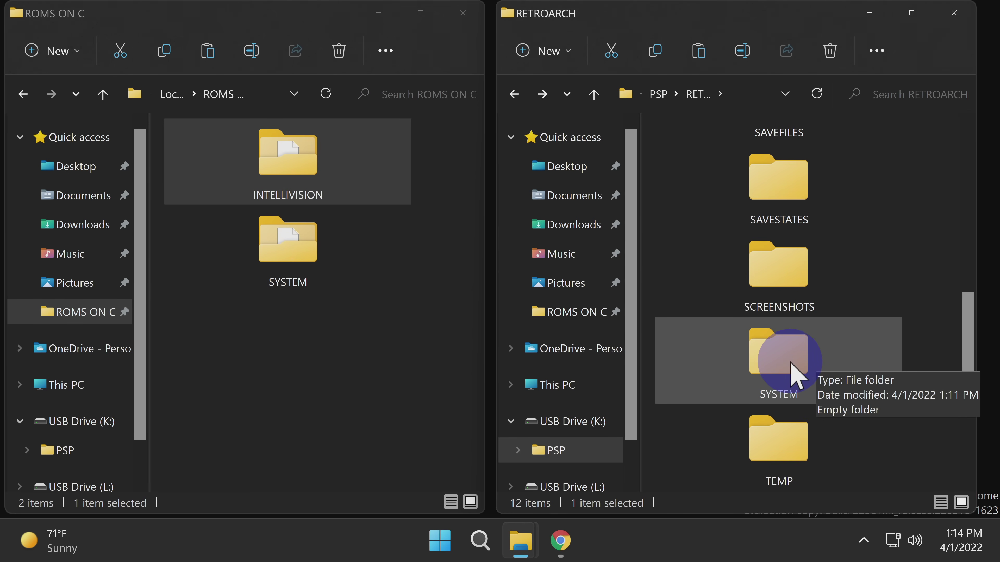
double_click(780, 354)
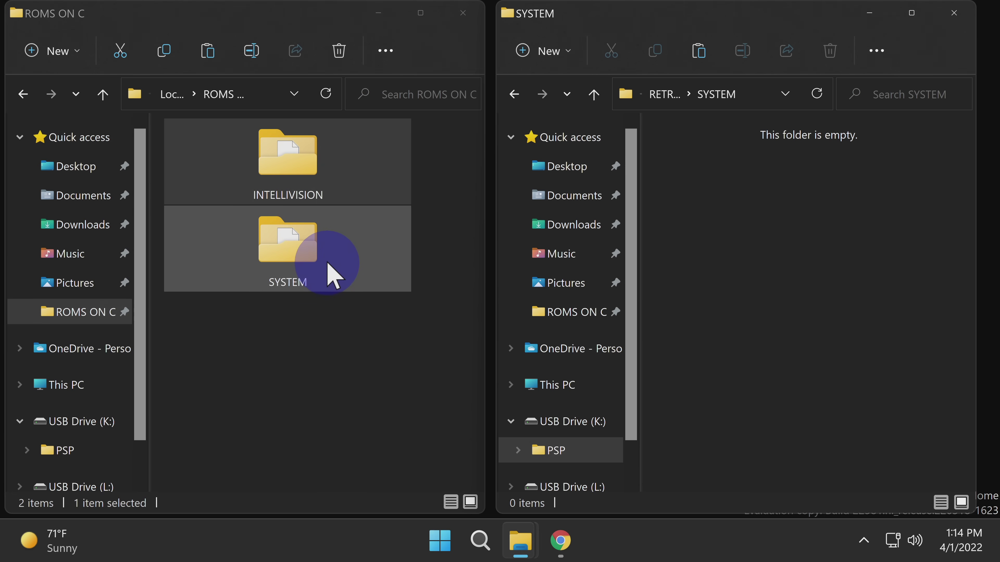
Copy all 41 BIOS files from ROMS ON C\SYSTEM into it and close both windows.
click(335, 264)
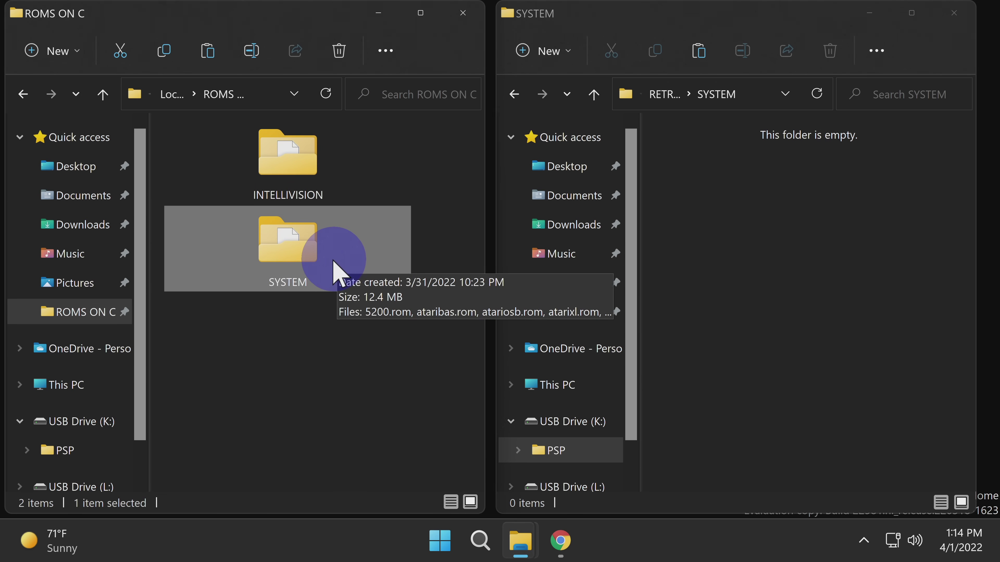
double_click(286, 239)
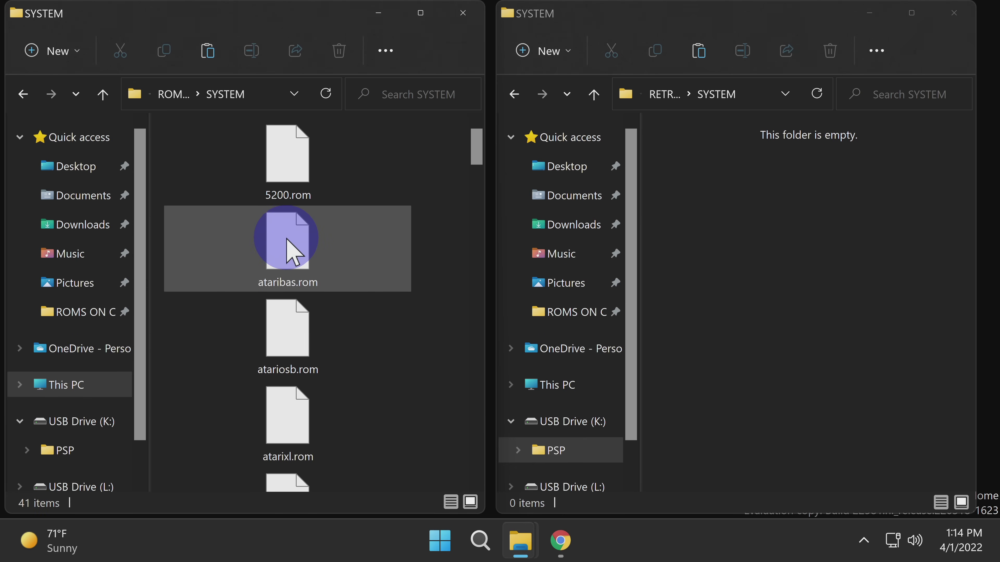
key(ctrl+a)
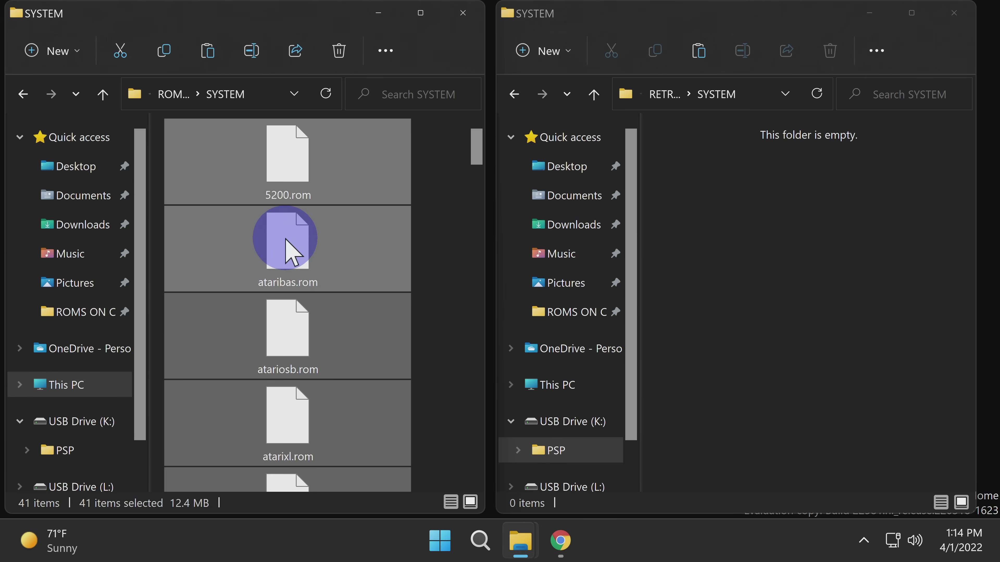
mouse_move(286, 238)
mouse_down()
mouse_move(469, 284)
mouse_move(784, 316)
mouse_up()
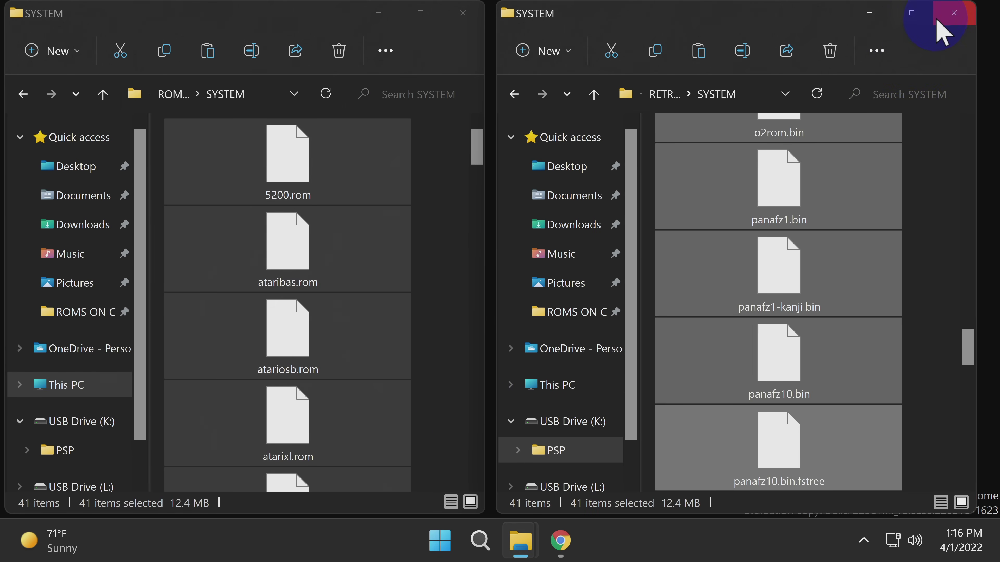
click(952, 13)
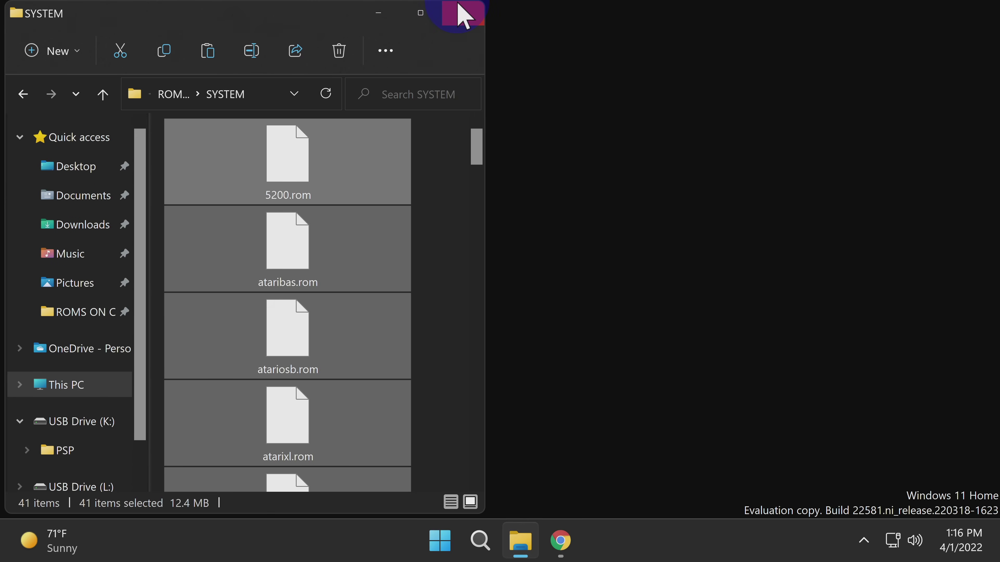
click(464, 13)
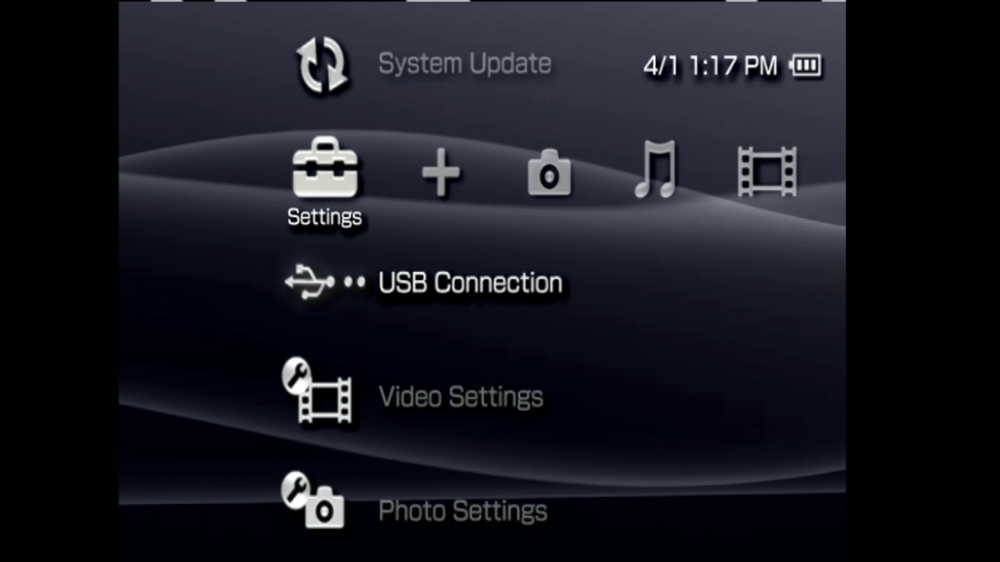
Move to Game > Memory Stick in the PSP XMB to relaunch RetroArch.
key(Right)
key(Right)
key(Right)
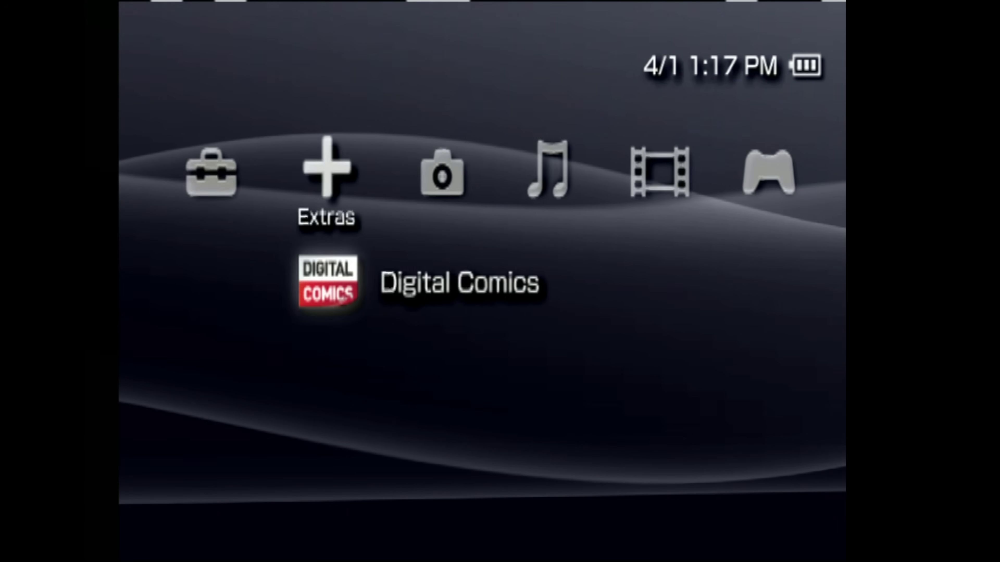
key(Right)
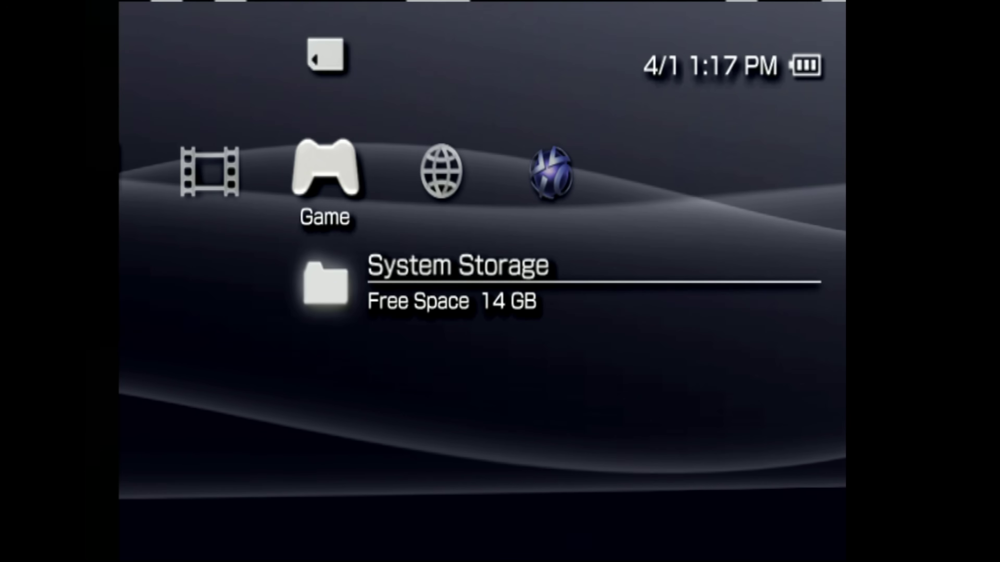
key(Up)
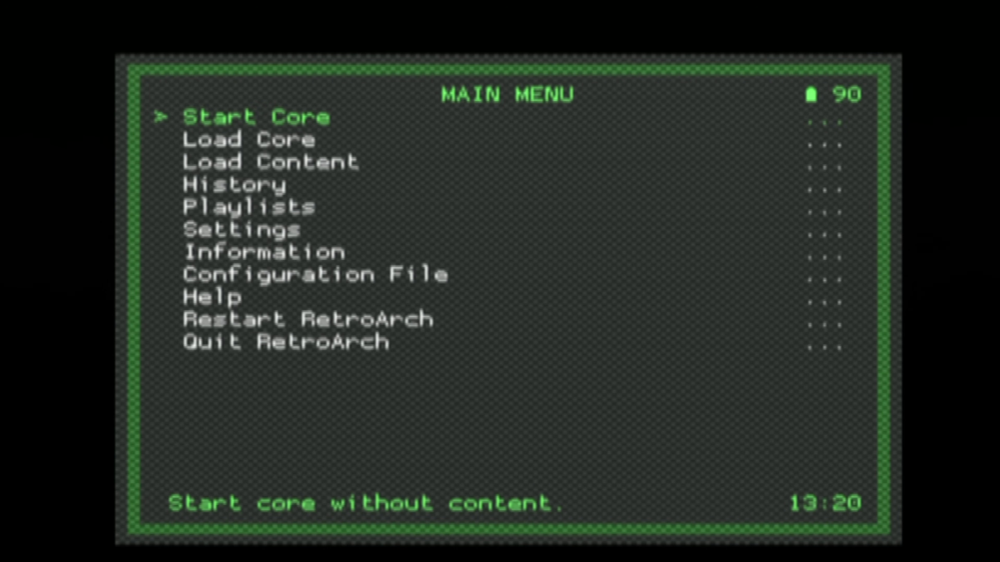
Use Load Content to browse Downloads > INTELLIVISION to the Astrosmash - Meteor (1981) (Mattel).int file.
click(270, 162)
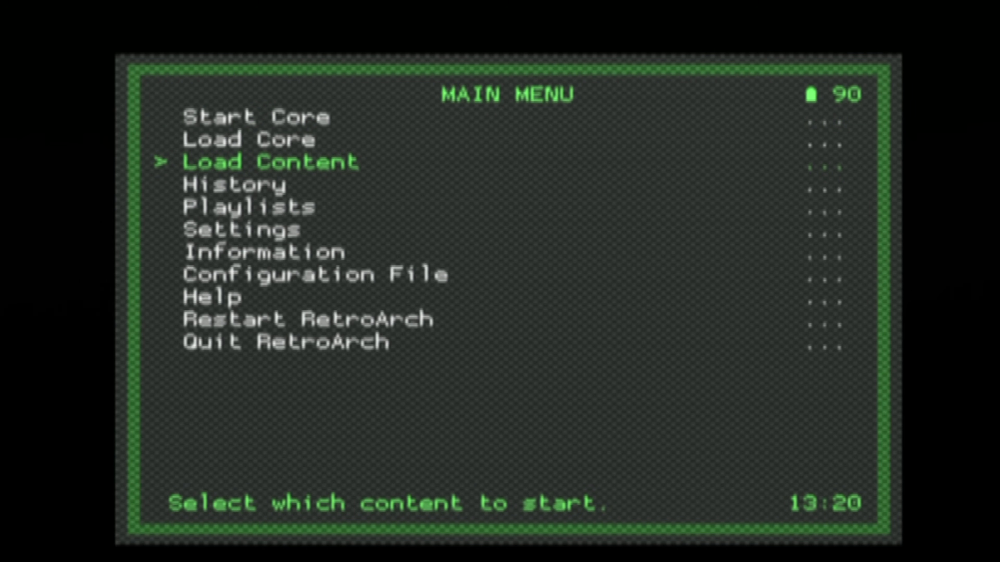
key(Return)
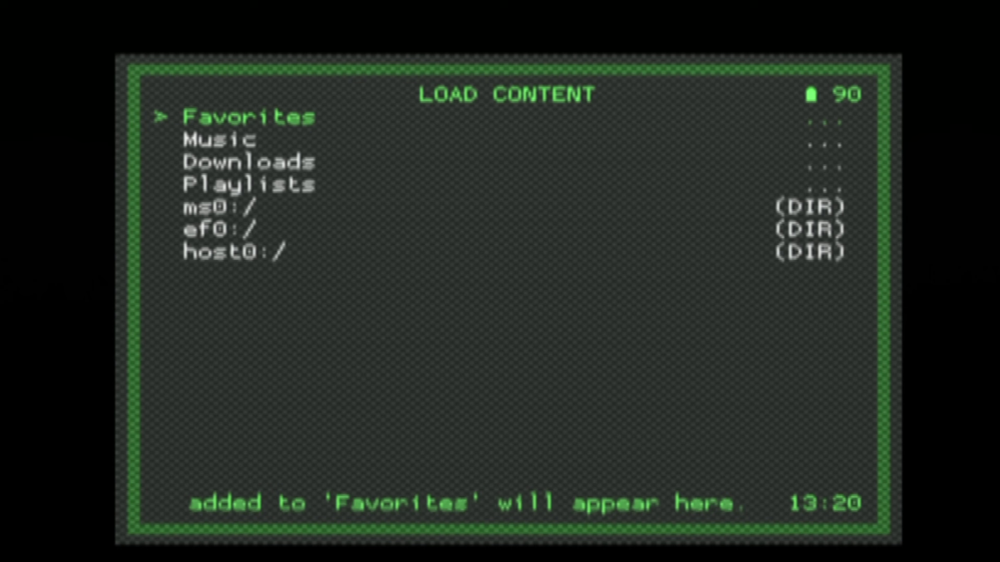
click(219, 139)
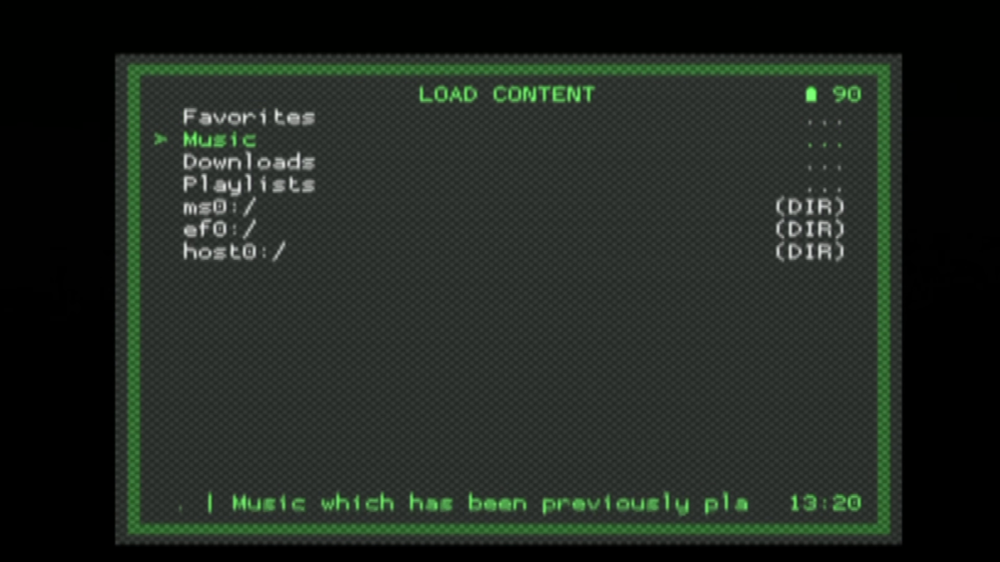
click(249, 162)
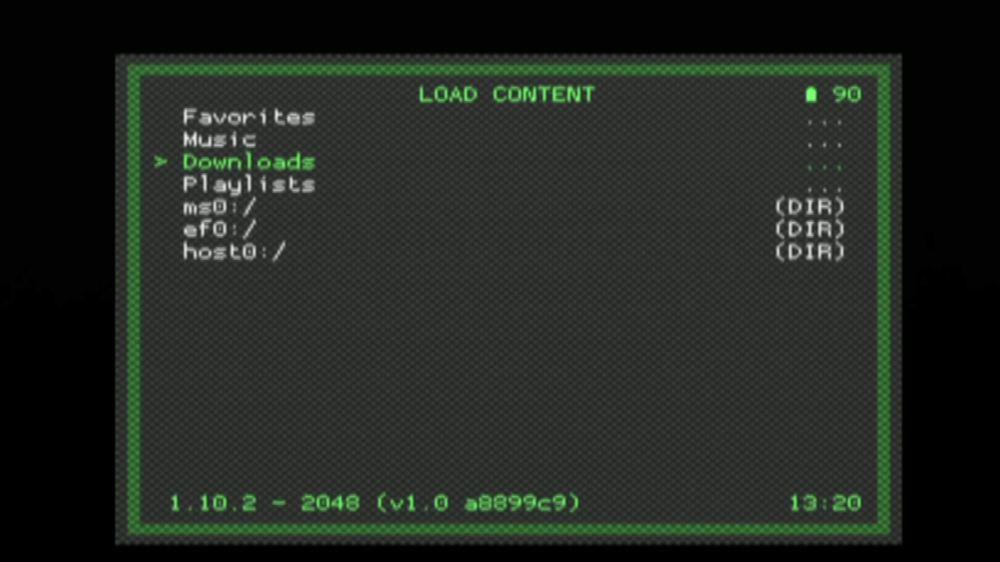
key(Return)
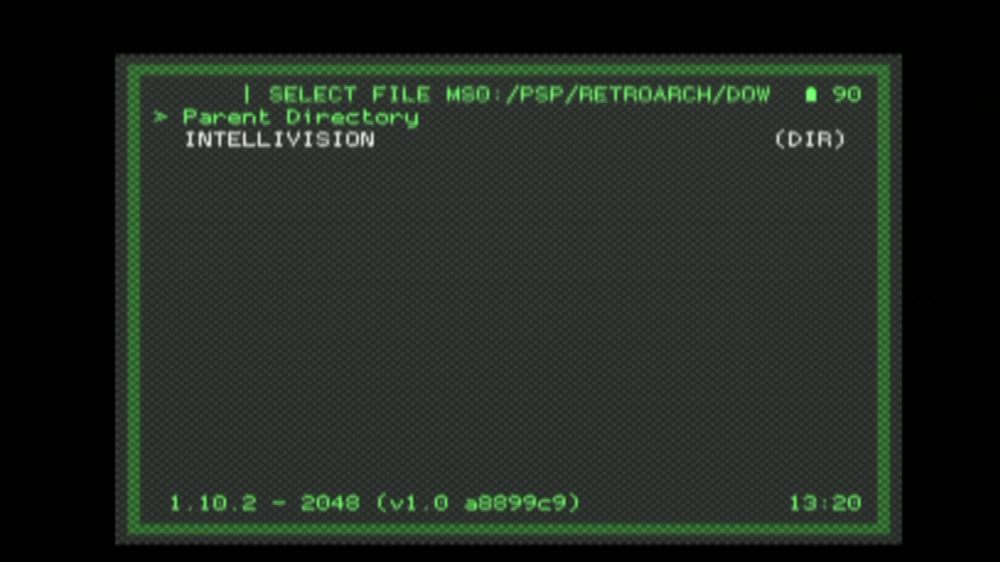
click(279, 140)
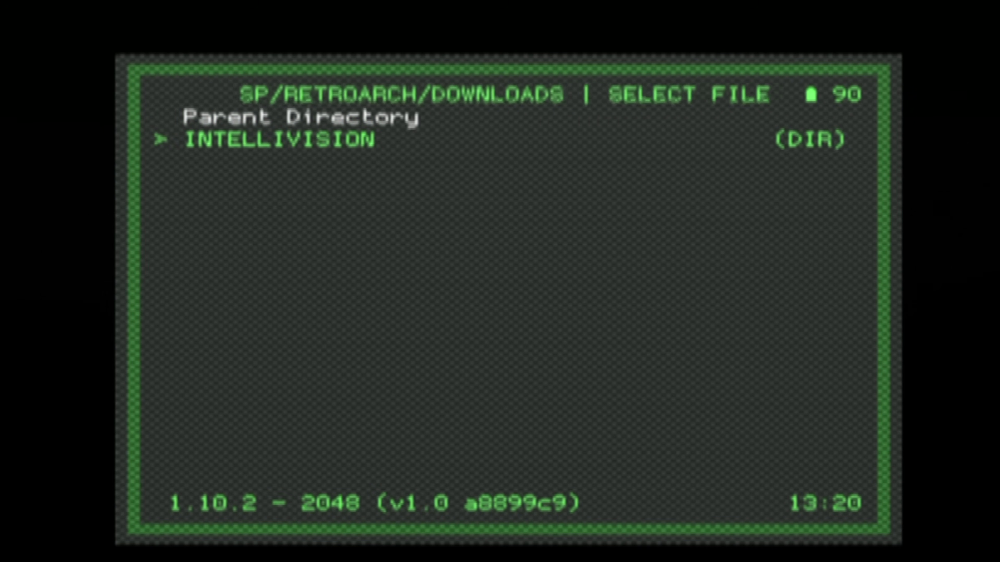
key(Return)
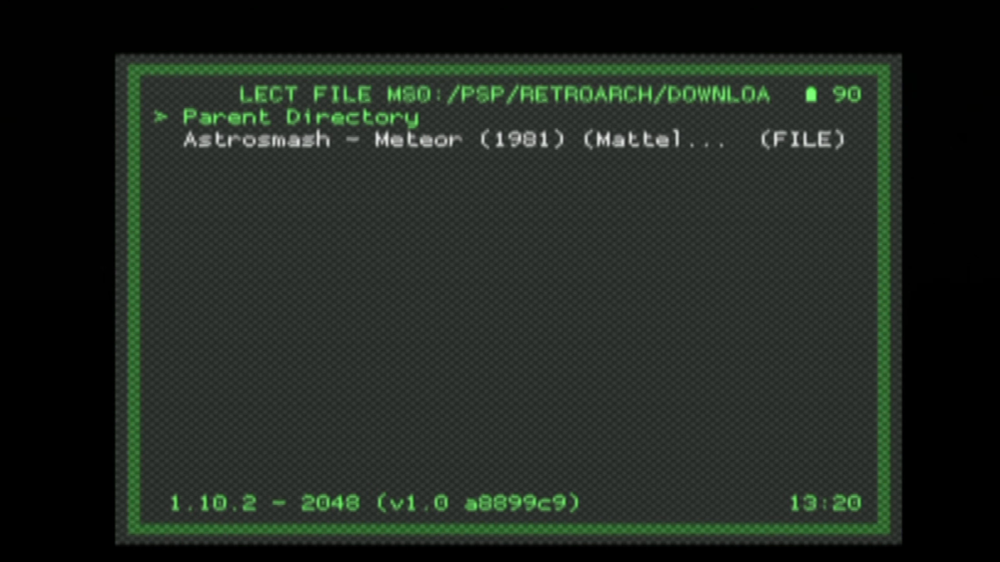
click(393, 140)
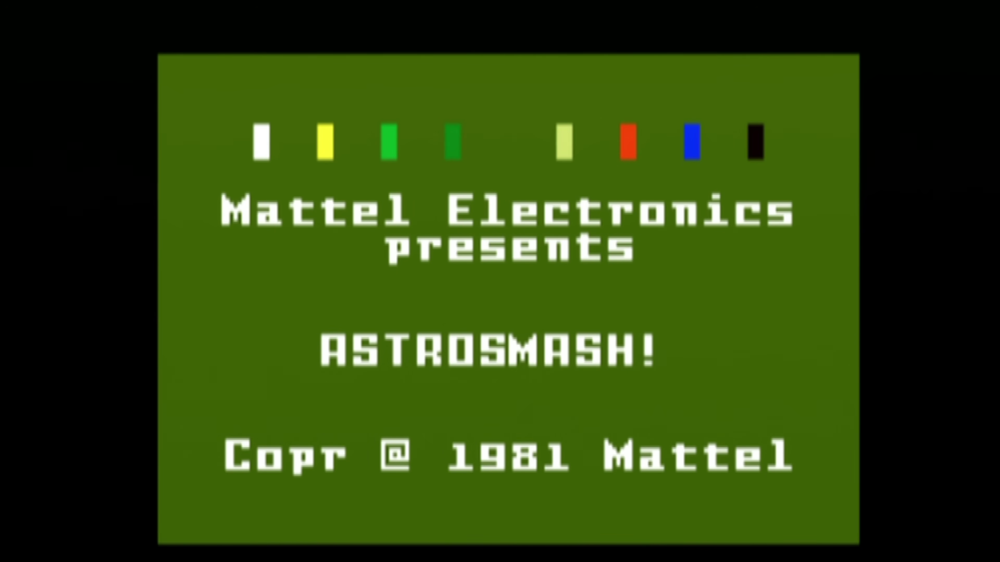
Bring up the Intellivision keypad overlay in Astrosmash and select a keypad key to start the game.
key(Return)
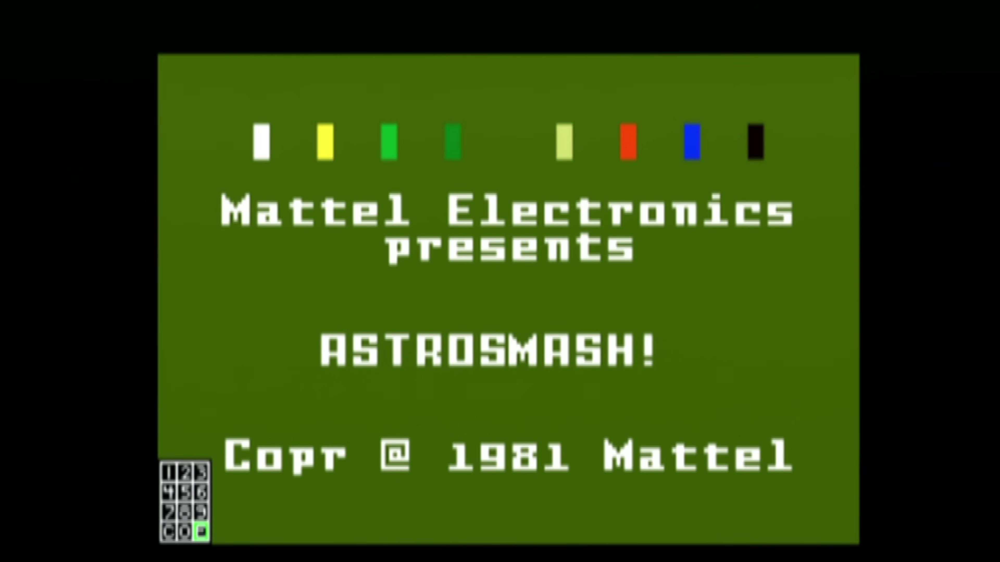
key(Left)
key(Left)
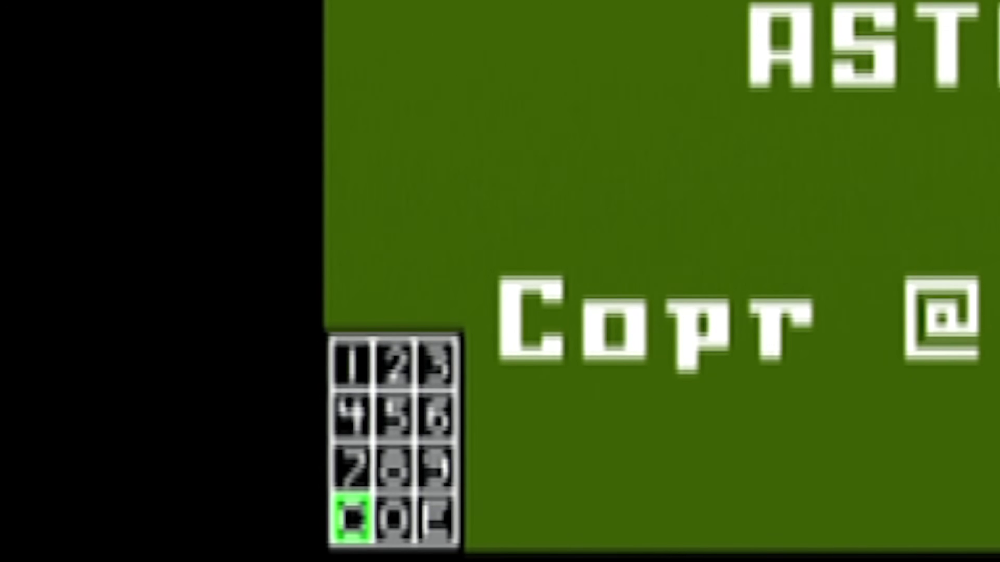
key(Up)
key(Up)
key(Up)
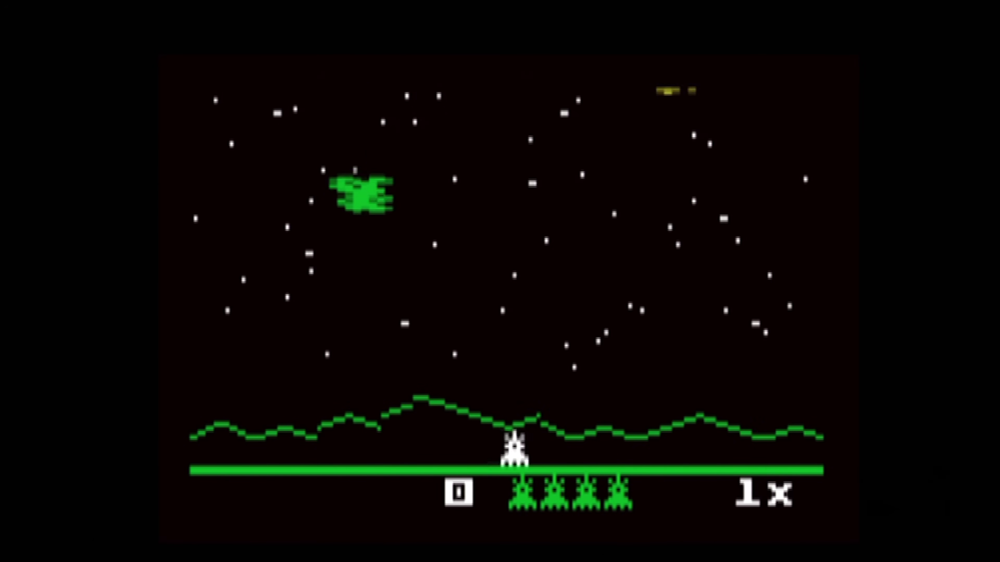
Sweep the cannon right, then left, then right again, firing at falling rocks to score 65.
key(space)
key(Right)
key(space)
key(space)
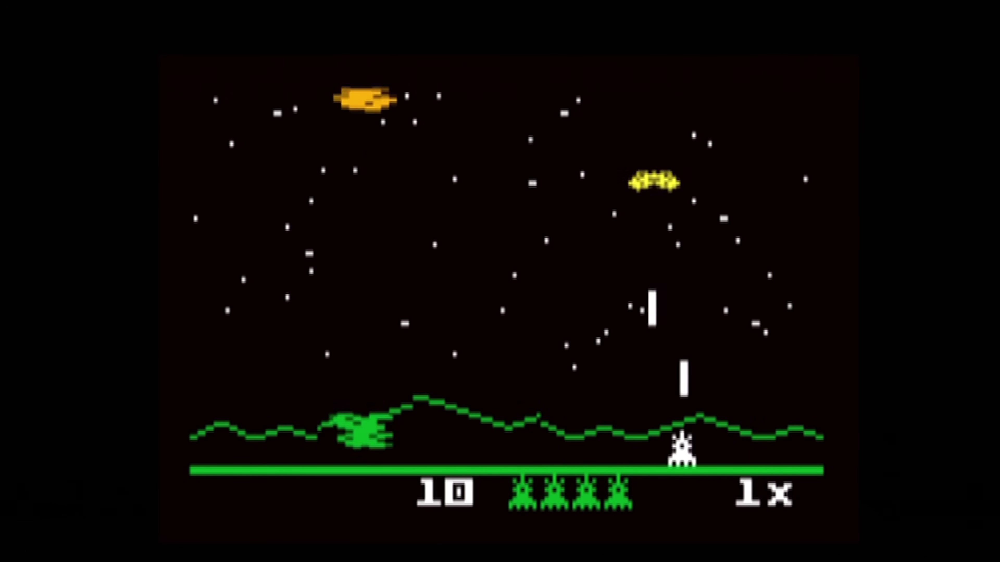
key(space)
key(Left)
key(space)
key(Left)
key(space)
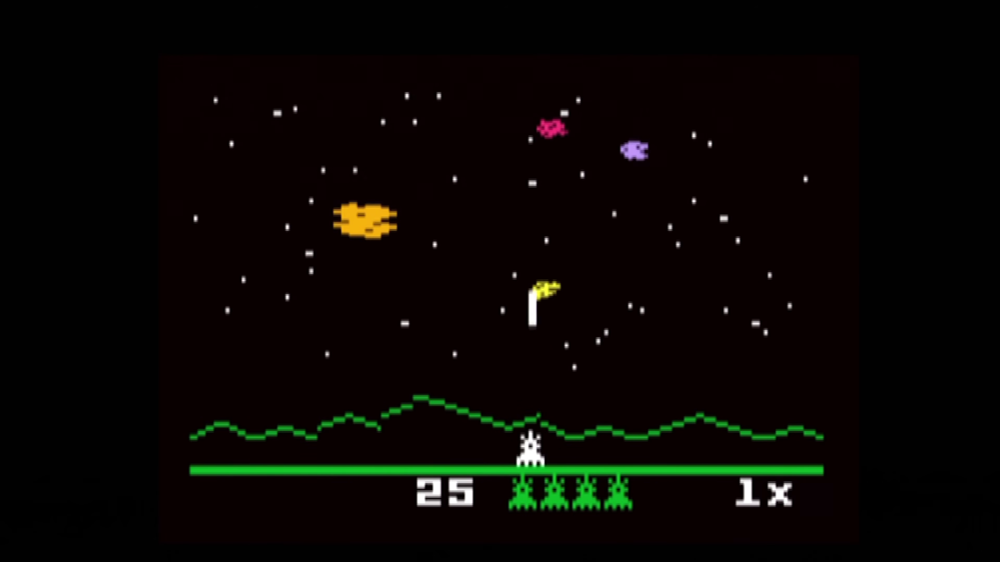
key(space)
key(Left)
key(space)
key(space)
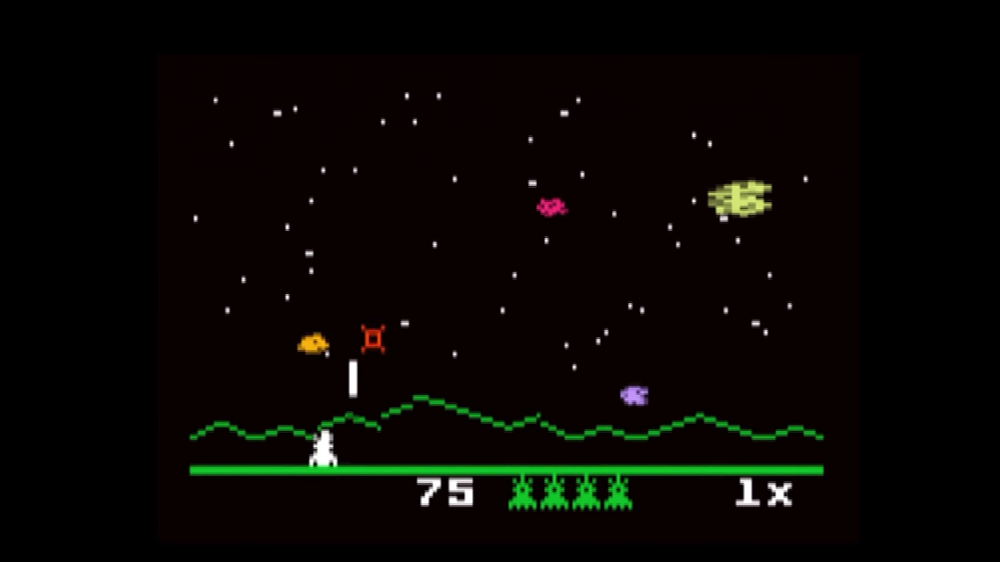
key(space)
key(space)
key(Right)
key(space)
key(space)
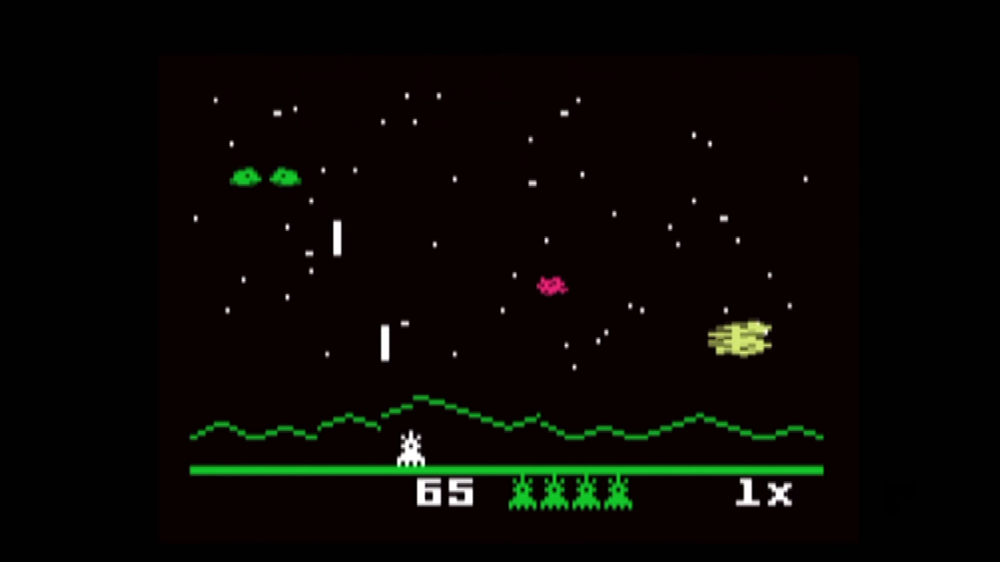